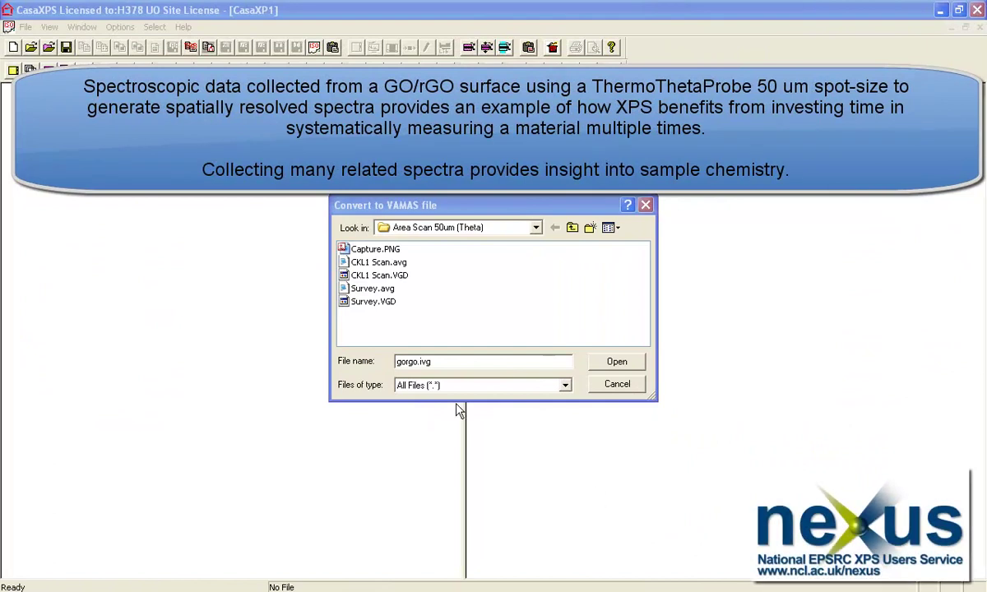
- Convert gorgo.ivg into gorgo.ivg.vms and select the sixteen CKL1 Scan spectra
{"action": "left_click_drag", "start_coordinate": [431, 362], "coordinate": [411, 361]}
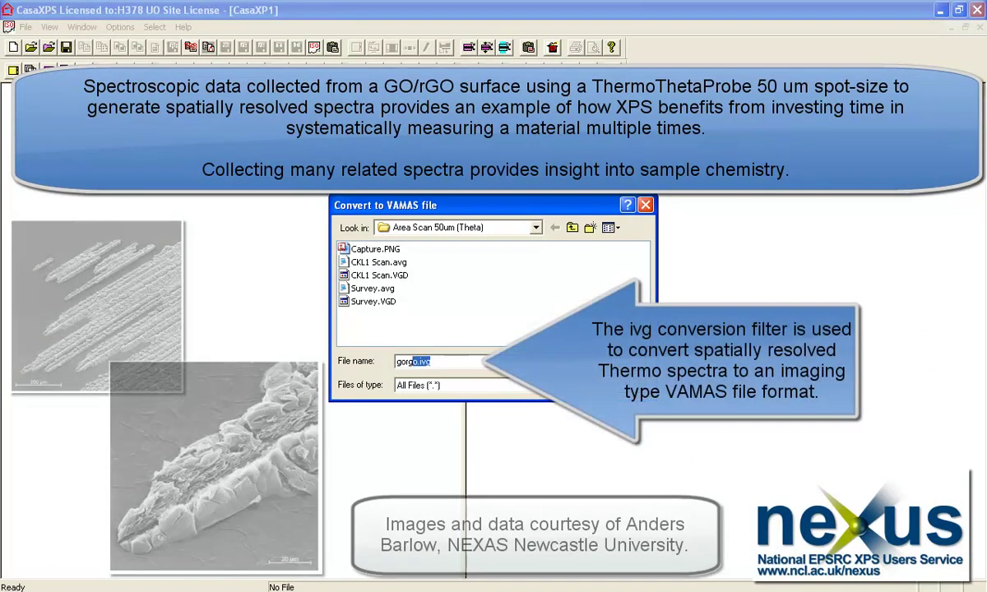
{"action": "key", "text": "Return"}
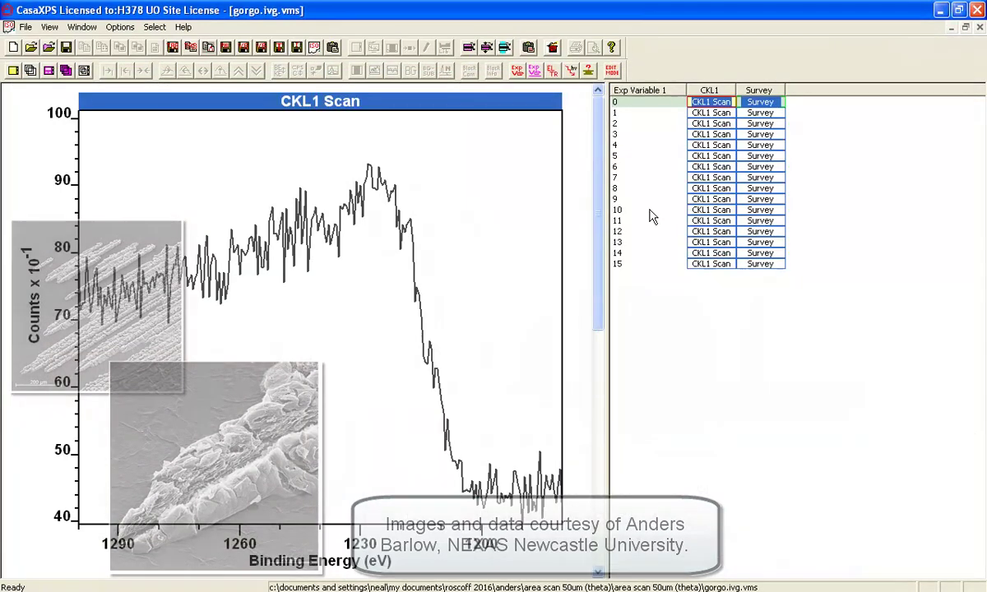
{"action": "left_click", "coordinate": [709, 91]}
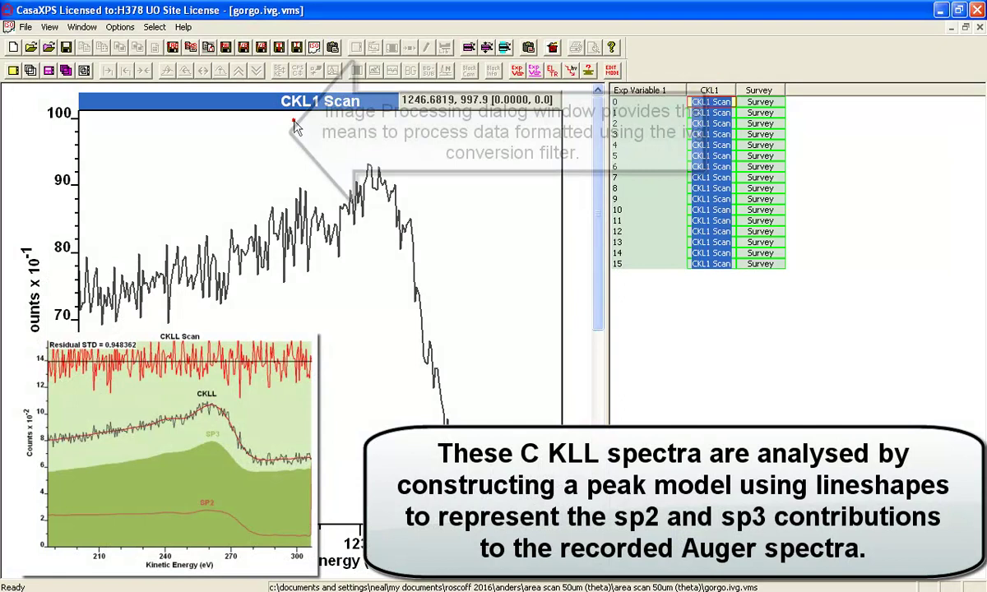
- Create the gorgo.ivg_image file of CKL1 images from the selected pixel spectra
{"action": "left_click", "coordinate": [120, 26]}
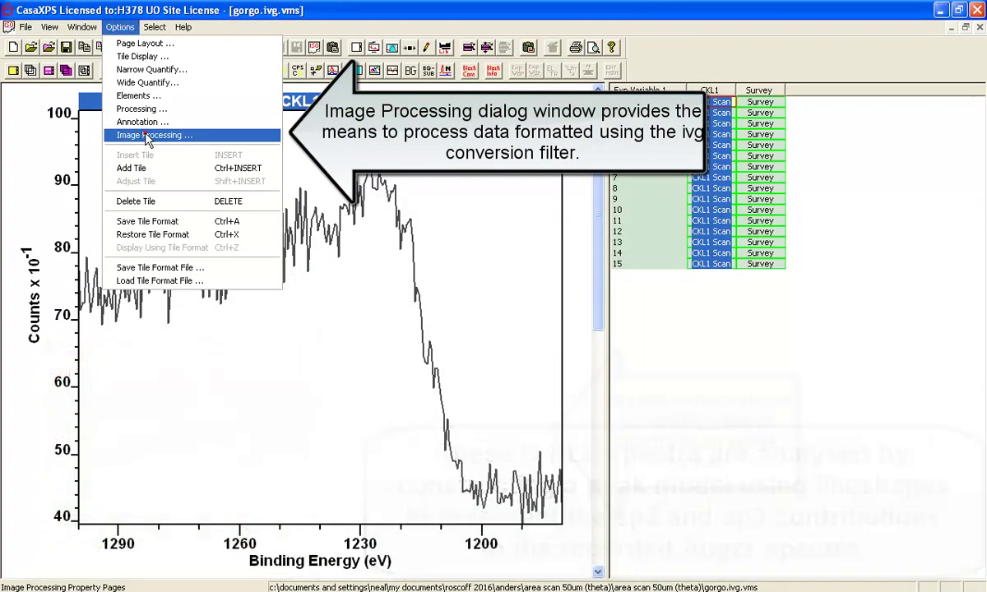
{"action": "left_click", "coordinate": [145, 134]}
{"action": "left_click", "coordinate": [496, 432]}
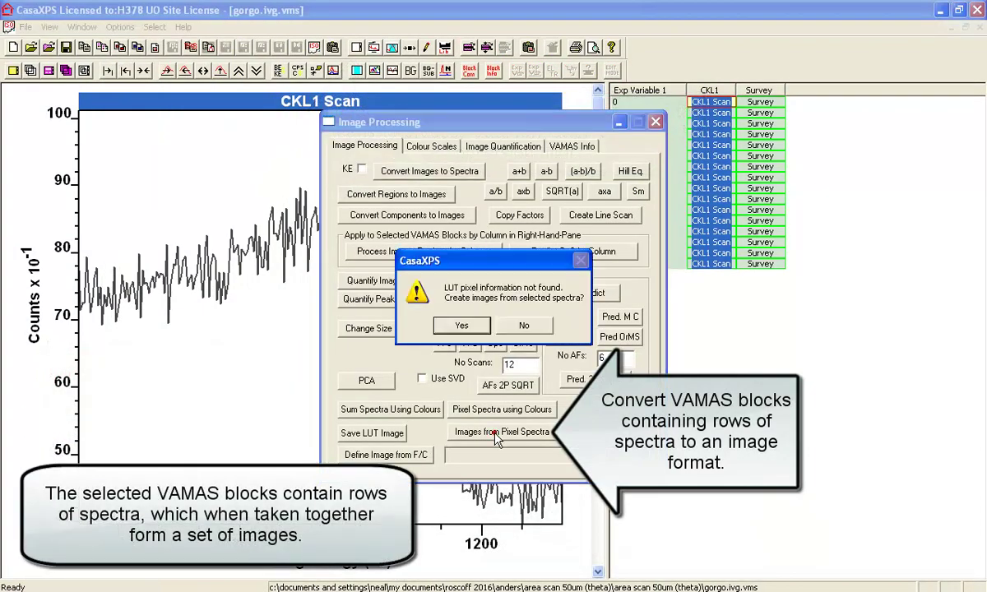
{"action": "left_click", "coordinate": [461, 327]}
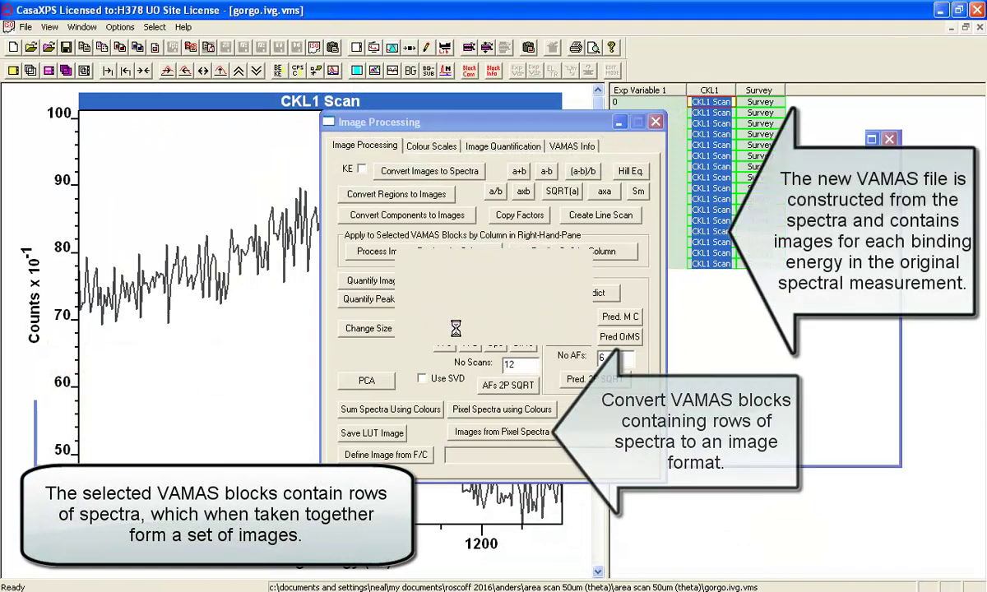
- Bring up the tile display parameters for the CKL1 image to show it in colour
{"action": "left_click_drag", "start_coordinate": [433, 128], "coordinate": [700, 172]}
{"action": "left_click", "coordinate": [434, 137]}
{"action": "double_click", "coordinate": [436, 141]}
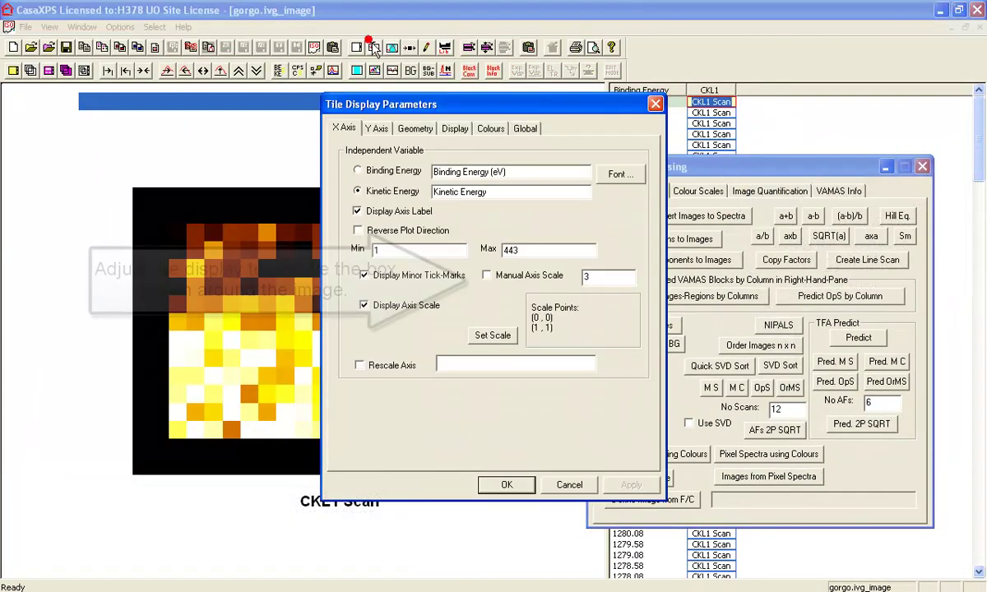
{"action": "left_click", "coordinate": [455, 129]}
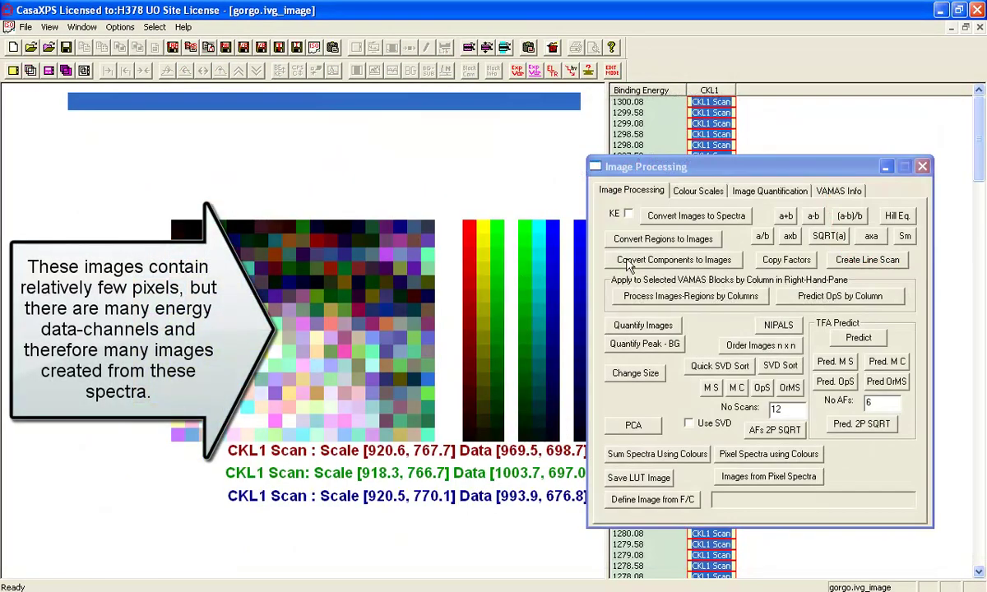
- Filter outliers in the CKL1 images twice with a threshold of 90
{"action": "left_click", "coordinate": [755, 191]}
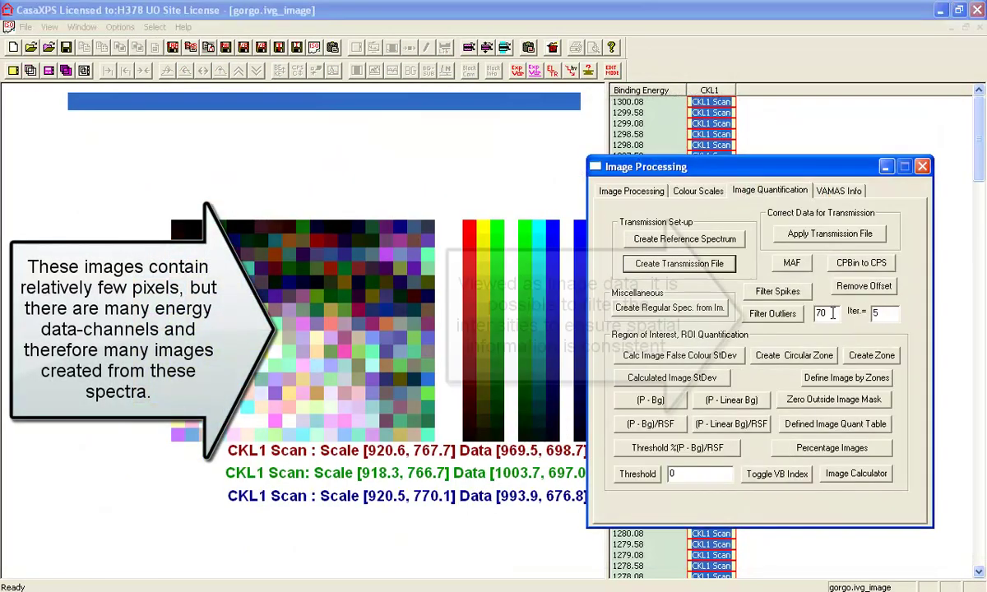
{"action": "left_click", "coordinate": [788, 316]}
{"action": "type", "text": "90"}
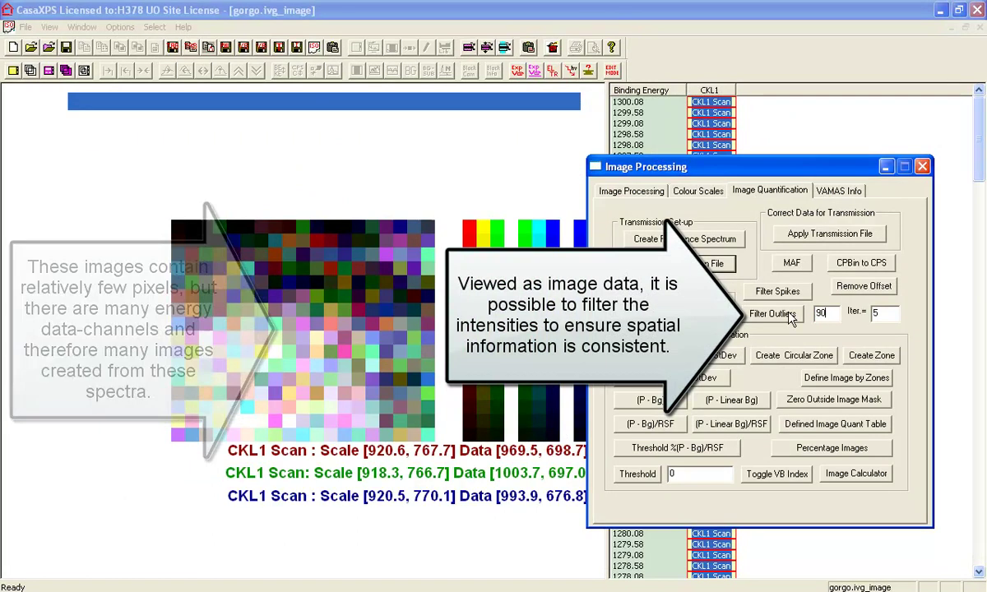
{"action": "left_click", "coordinate": [794, 319]}
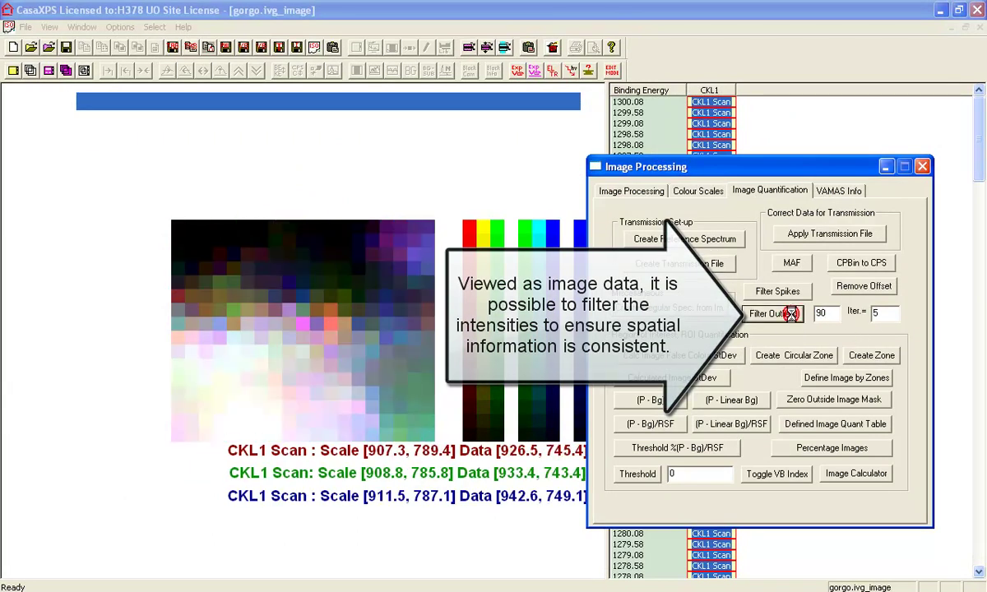
{"action": "left_click", "coordinate": [794, 320]}
- Convert the filtered images back to gorgo_spectra and overlay all CKL1 Scan spectra
{"action": "left_click", "coordinate": [656, 193]}
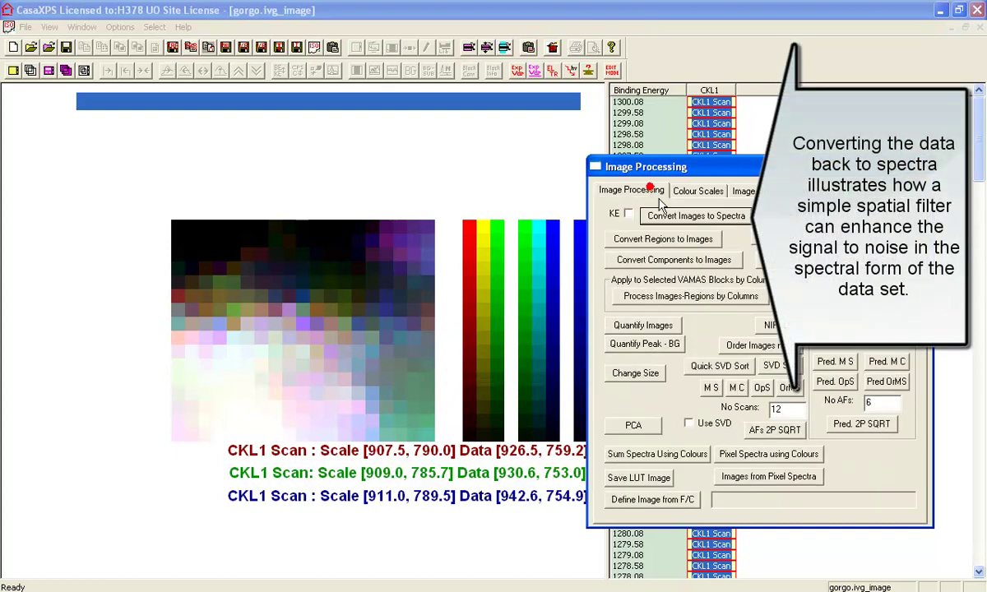
{"action": "left_click", "coordinate": [673, 217]}
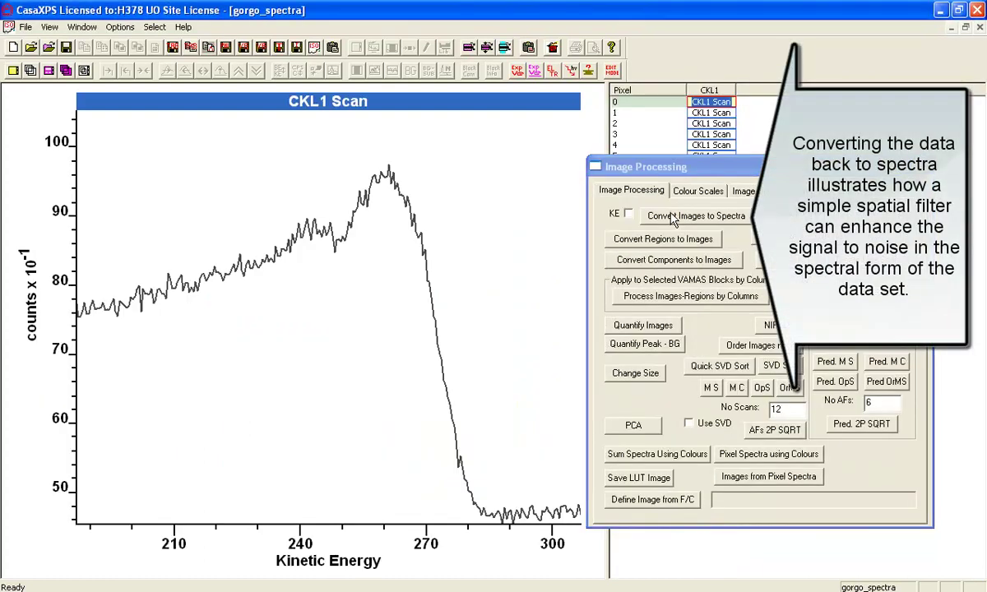
{"action": "left_click", "coordinate": [706, 93]}
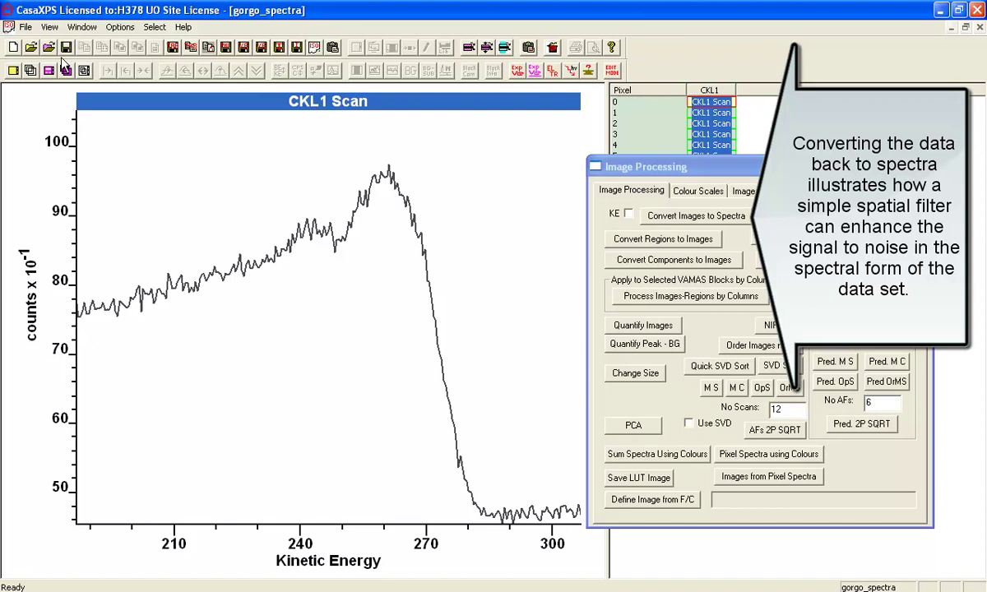
{"action": "left_click", "coordinate": [30, 71]}
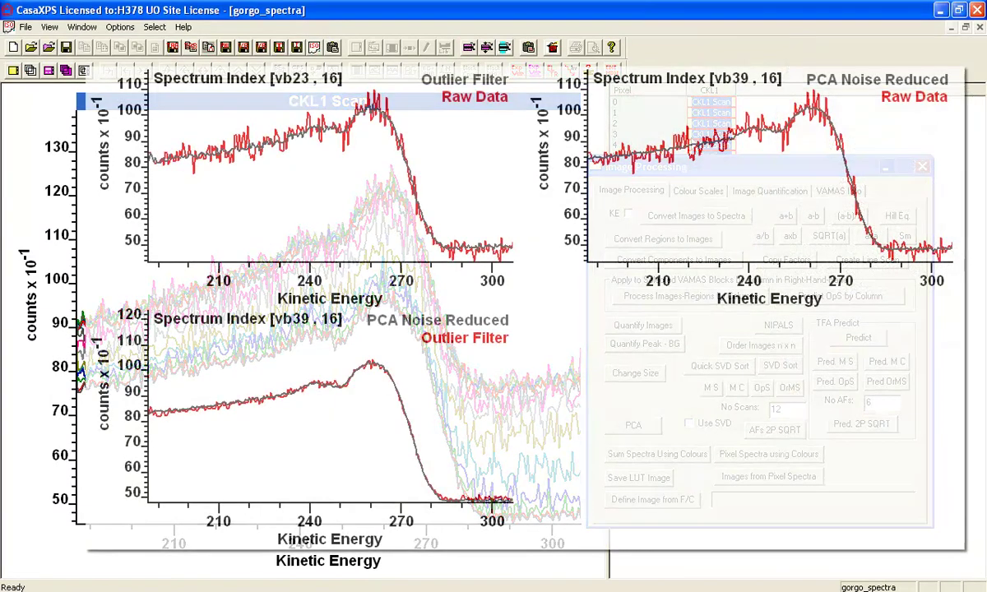
- Close gorgo_spectra, reconstruct images from 4 abstract factors, then reconvert and overlay all CKL1 spectra
{"action": "left_click", "coordinate": [979, 28]}
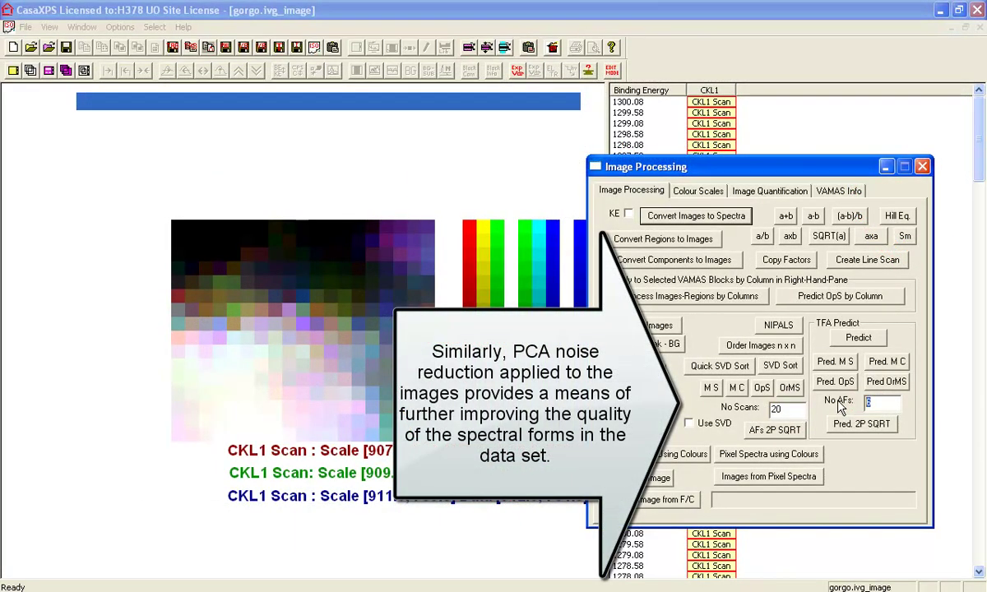
{"action": "left_click", "coordinate": [835, 382]}
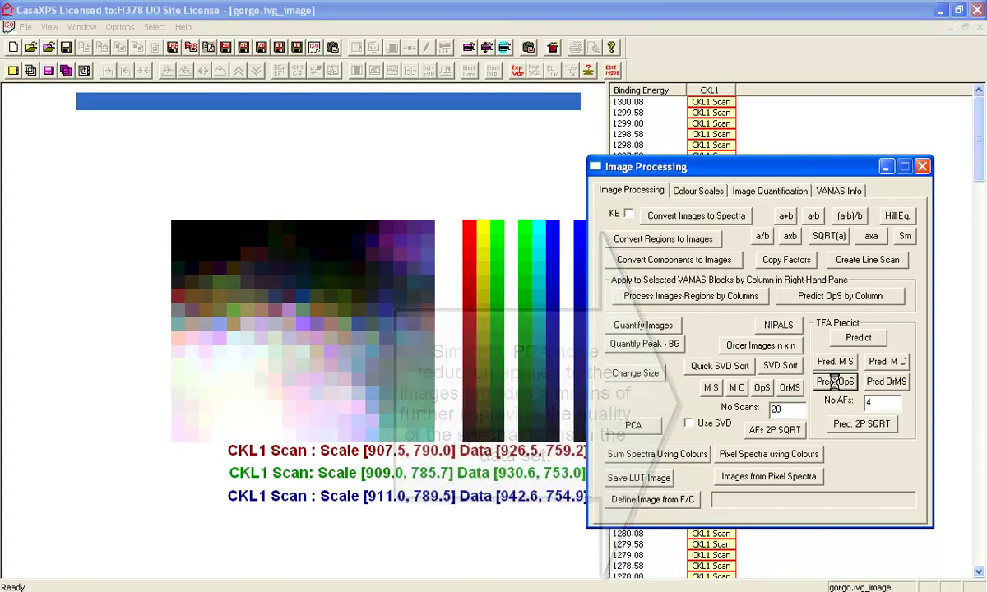
{"action": "left_click", "coordinate": [668, 215]}
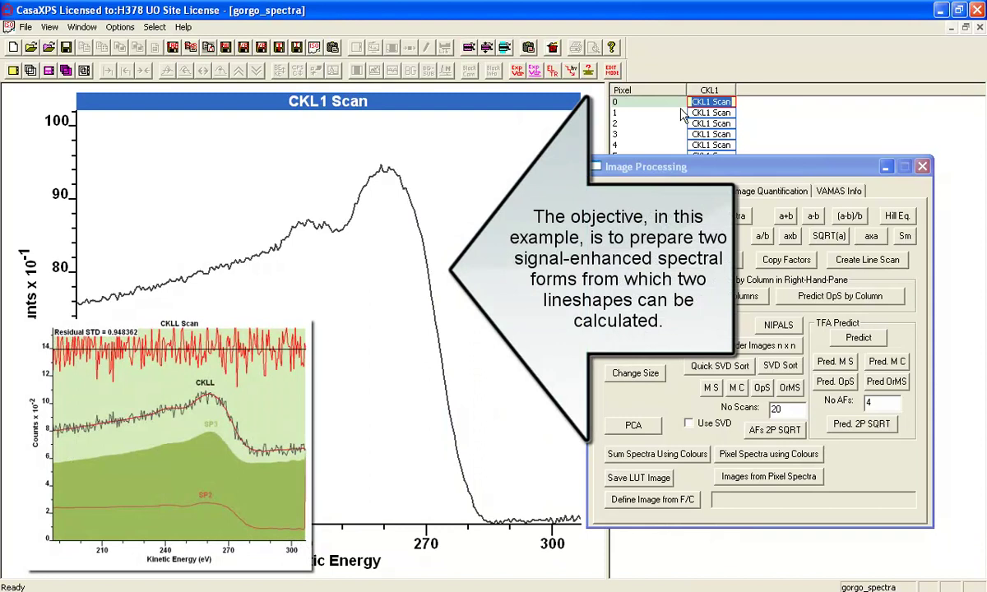
{"action": "left_click", "coordinate": [710, 91]}
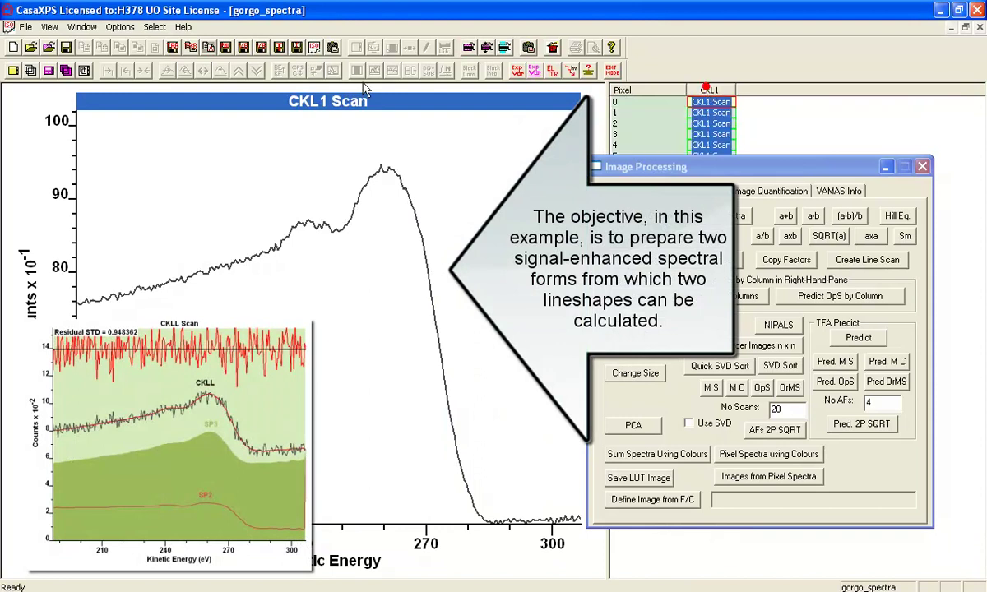
{"action": "left_click", "coordinate": [29, 71]}
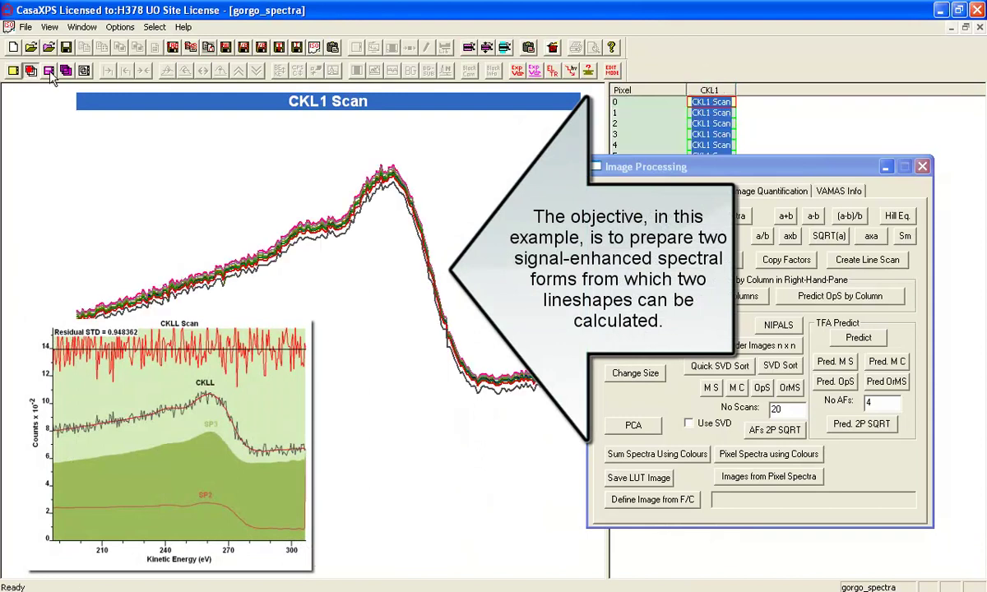
- Convert the image spectra to one spectrum per VAMAS block as gorgo_spectra_CV
{"action": "left_click", "coordinate": [814, 191]}
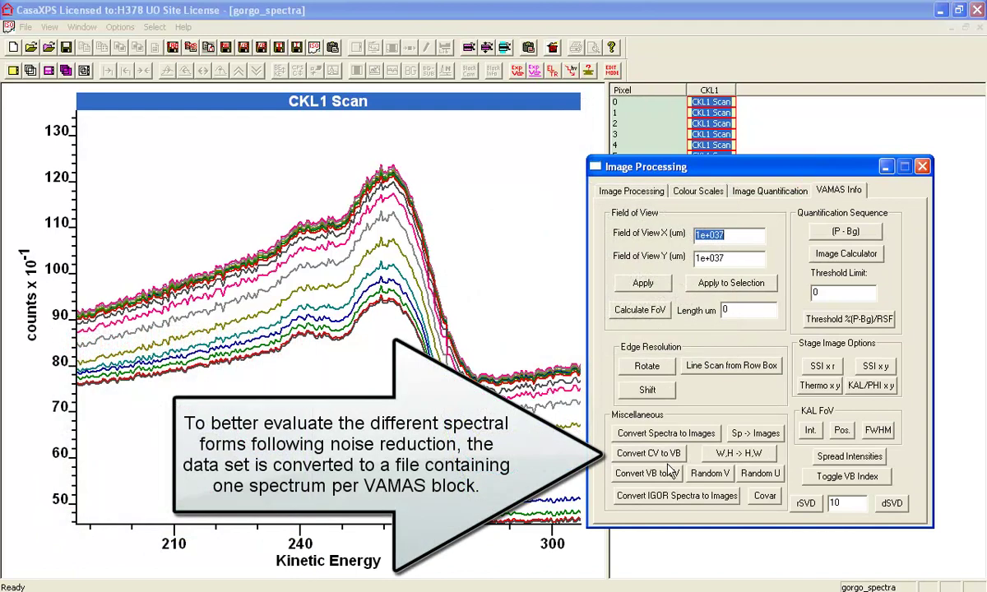
{"action": "left_click", "coordinate": [656, 459]}
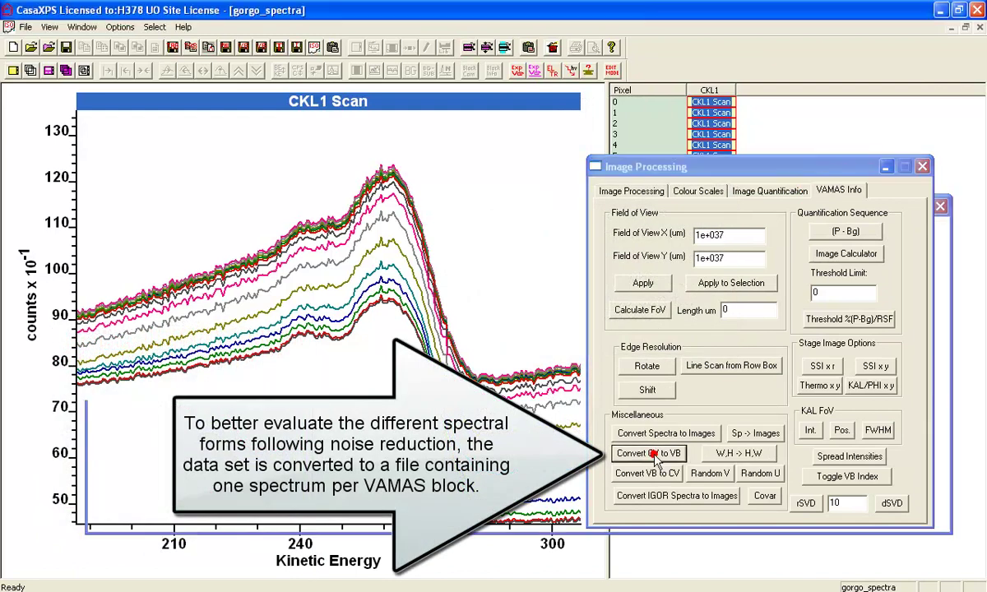
{"action": "left_click_drag", "start_coordinate": [714, 166], "coordinate": [828, 251]}
- Compare pixel 1, 8 and 9 CKL1 spectra, selecting row 9 CKL1:2 plus row 1 CKL1:3
{"action": "left_click", "coordinate": [810, 112]}
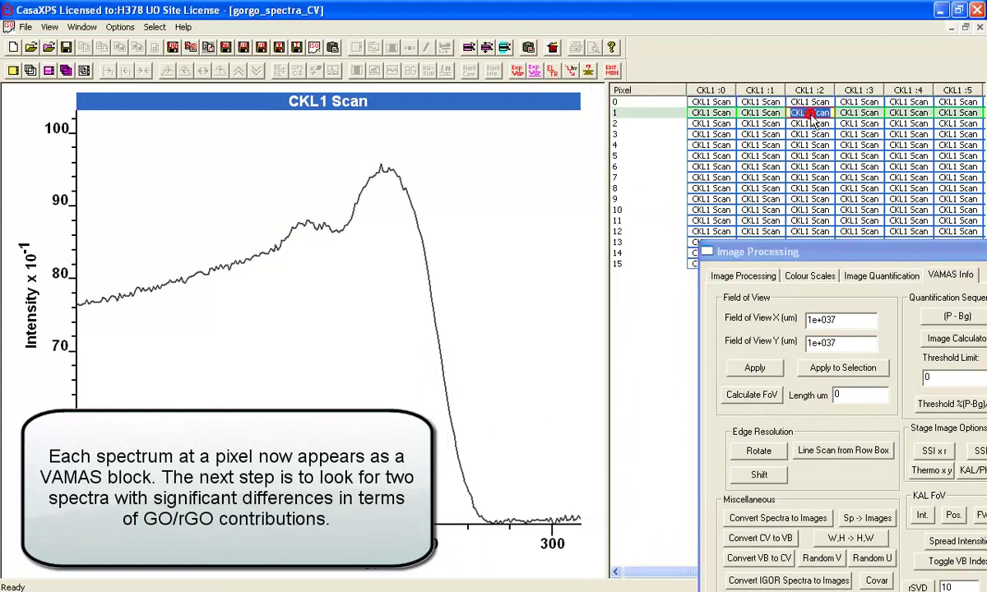
{"action": "left_click", "coordinate": [847, 114]}
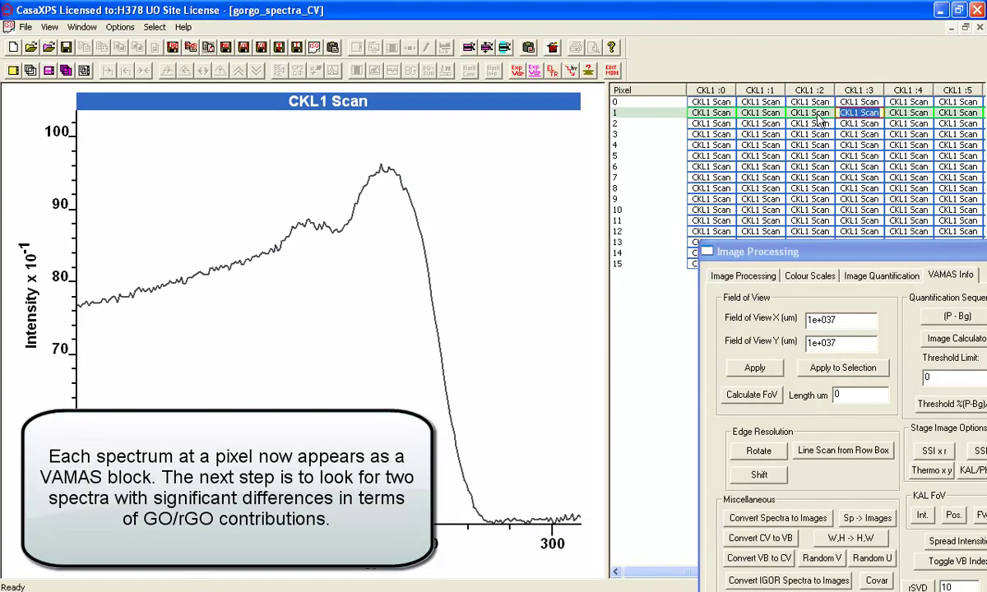
{"action": "left_click", "coordinate": [798, 189]}
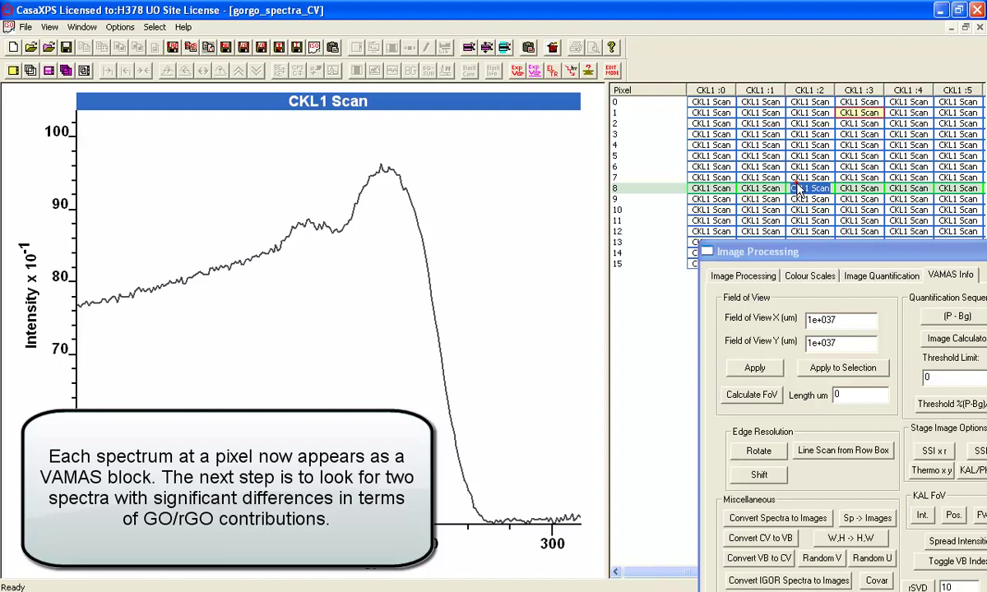
{"action": "left_click", "coordinate": [775, 189]}
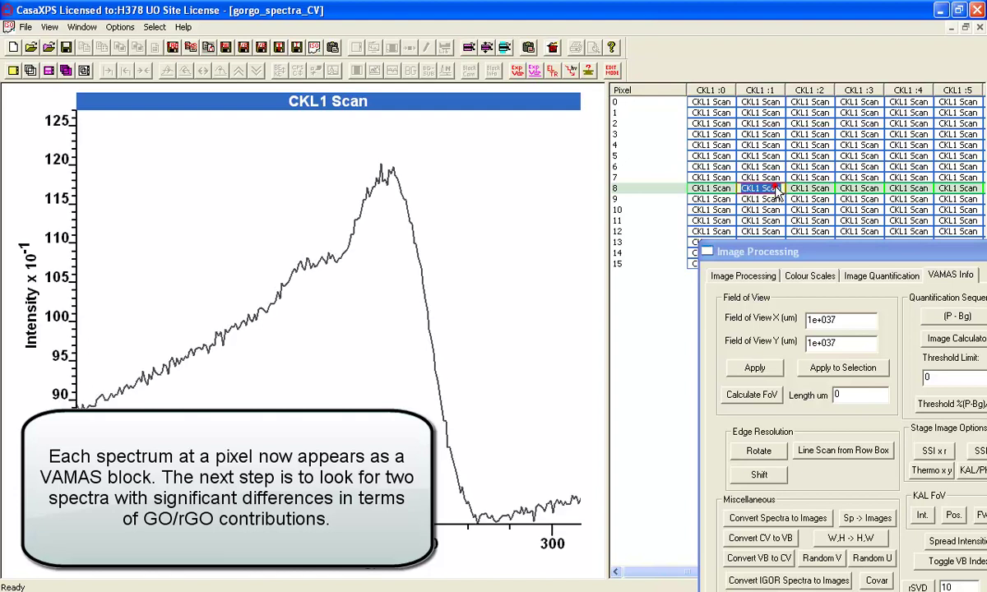
{"action": "left_click", "coordinate": [794, 188]}
{"action": "left_click", "coordinate": [851, 190]}
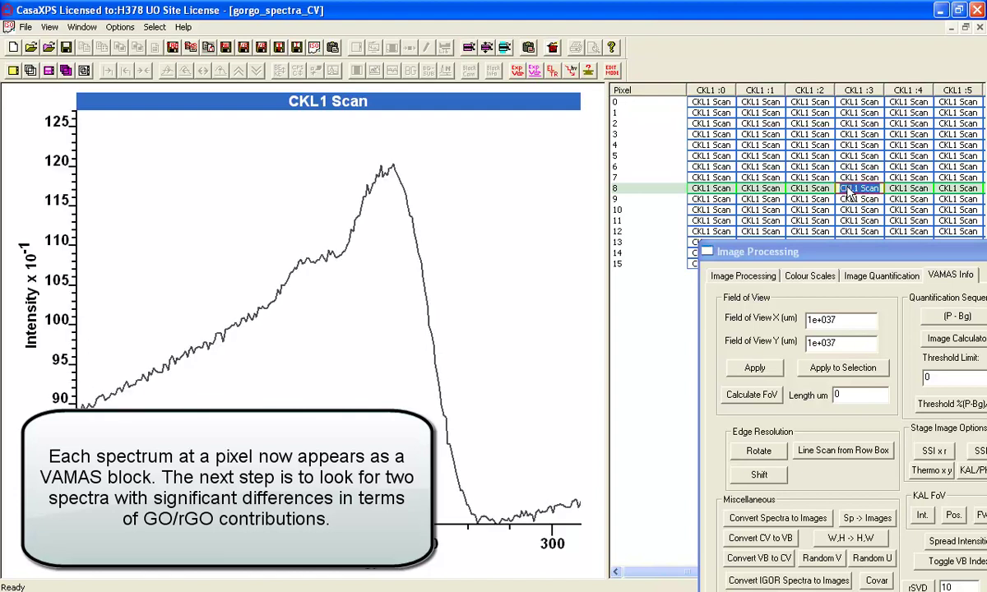
{"action": "left_click", "coordinate": [822, 204]}
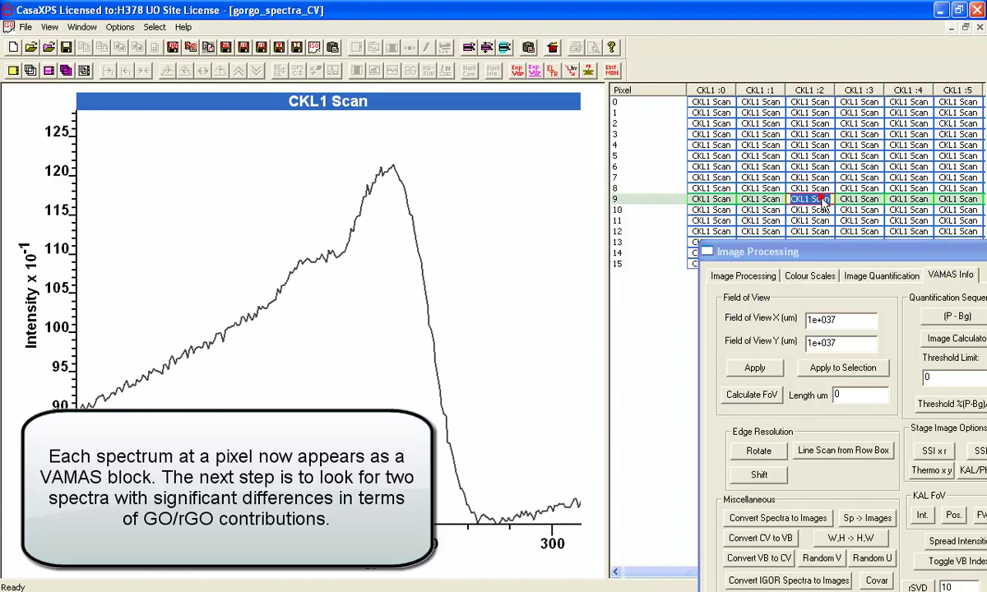
{"action": "left_click", "coordinate": [857, 200]}
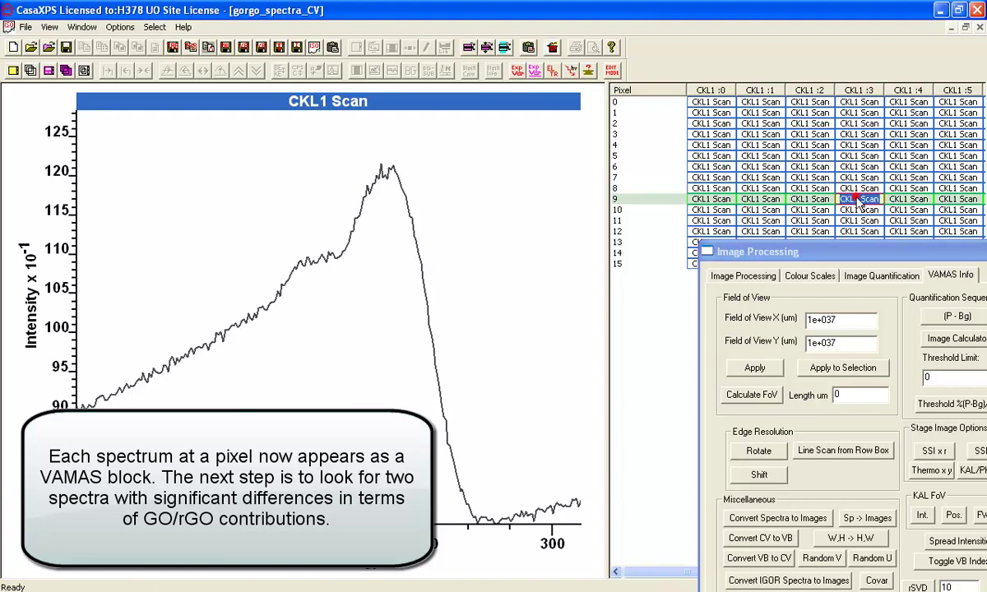
{"action": "left_click", "coordinate": [815, 204]}
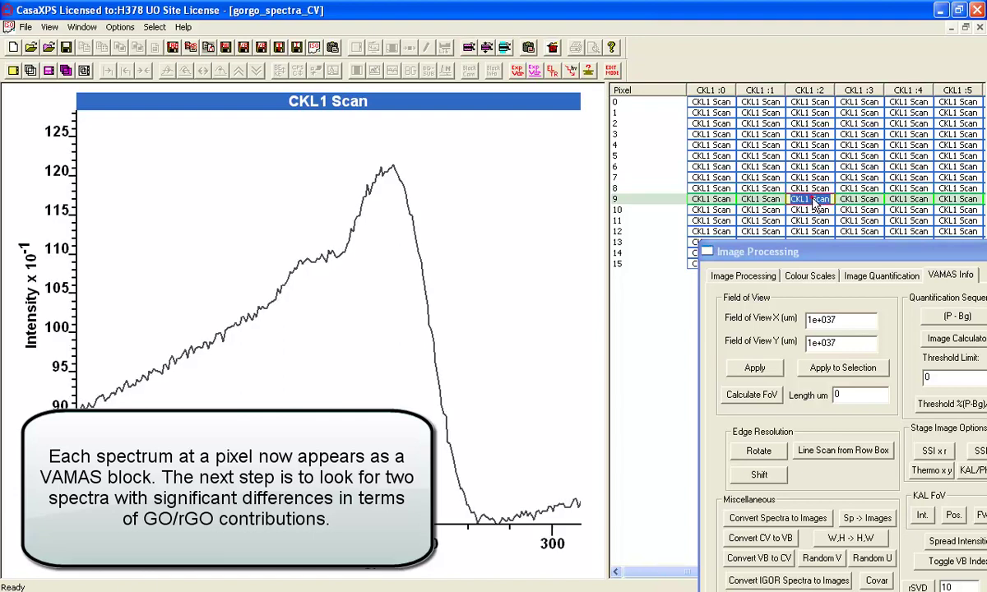
{"action": "left_click", "coordinate": [871, 114], "text": "ctrl"}
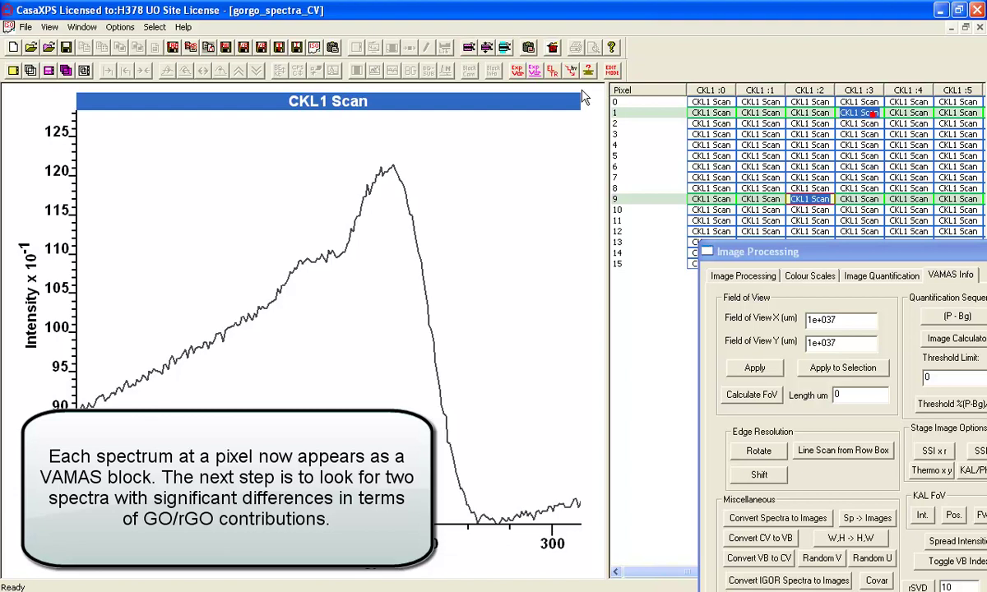
- Overlay the two chosen spectra and compute difference spectra with a 0.2 factor
{"action": "left_click", "coordinate": [30, 71]}
{"action": "left_click", "coordinate": [387, 212]}
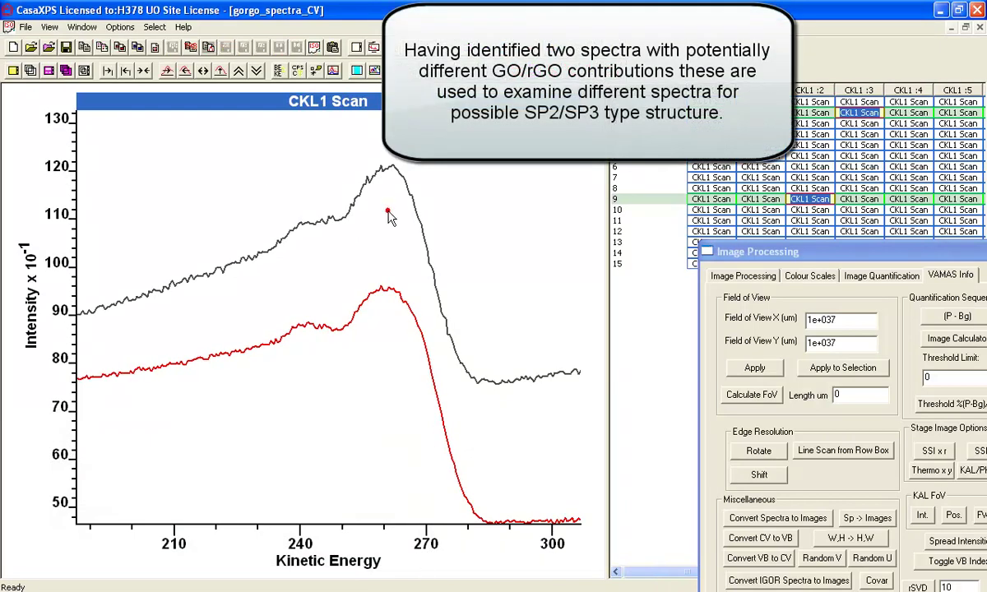
{"action": "left_click_drag", "start_coordinate": [755, 256], "coordinate": [731, 231]}
{"action": "left_click", "coordinate": [427, 47]}
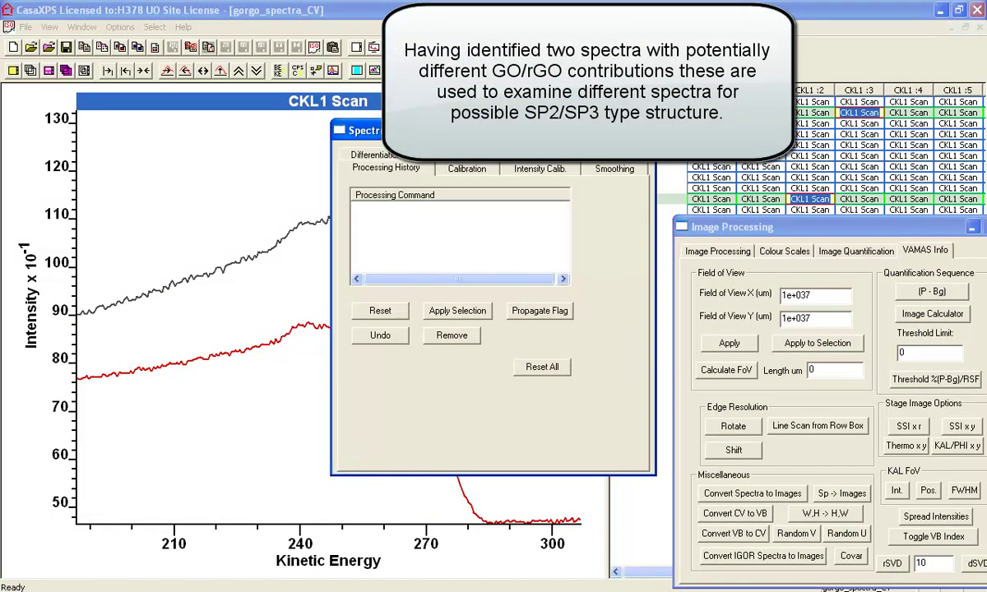
{"action": "left_click_drag", "start_coordinate": [410, 199], "coordinate": [717, 182]}
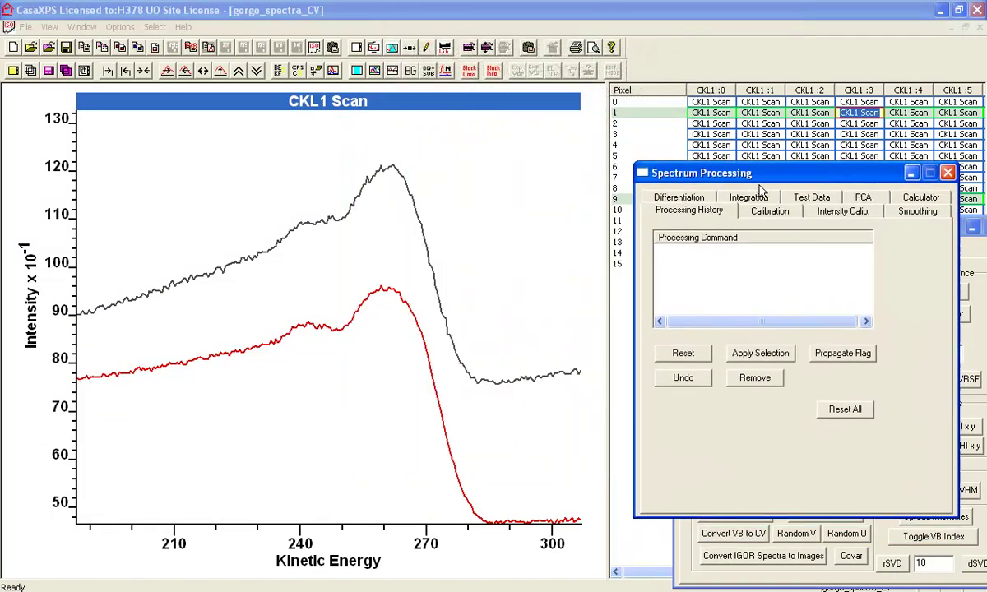
{"action": "left_click", "coordinate": [906, 193]}
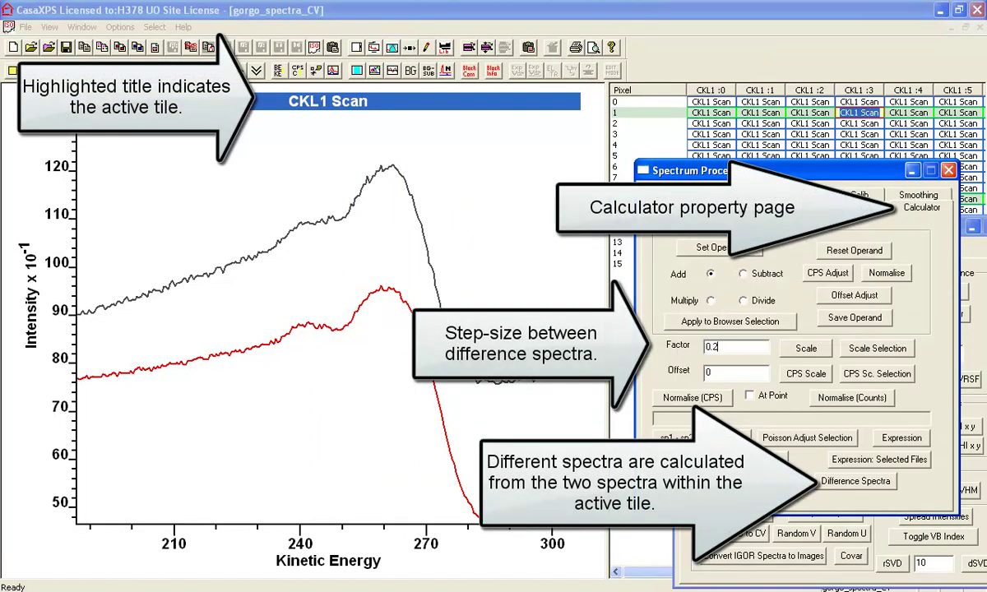
{"action": "left_click", "coordinate": [846, 486]}
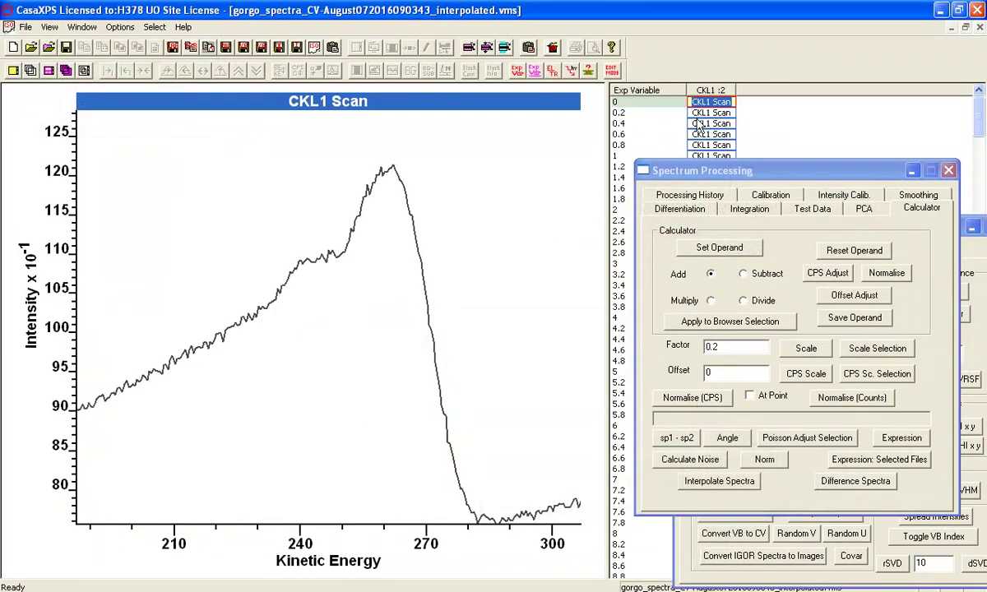
- Step through the new difference spectra looking for SP2/SP3-like lineshapes
{"action": "key", "text": "Down"}
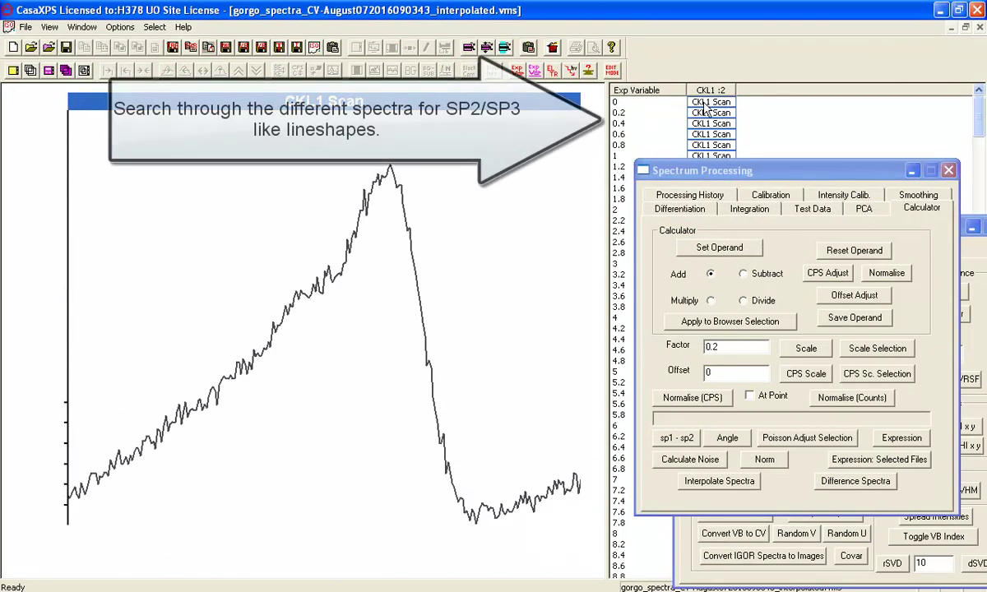
{"action": "key", "text": "Down"}
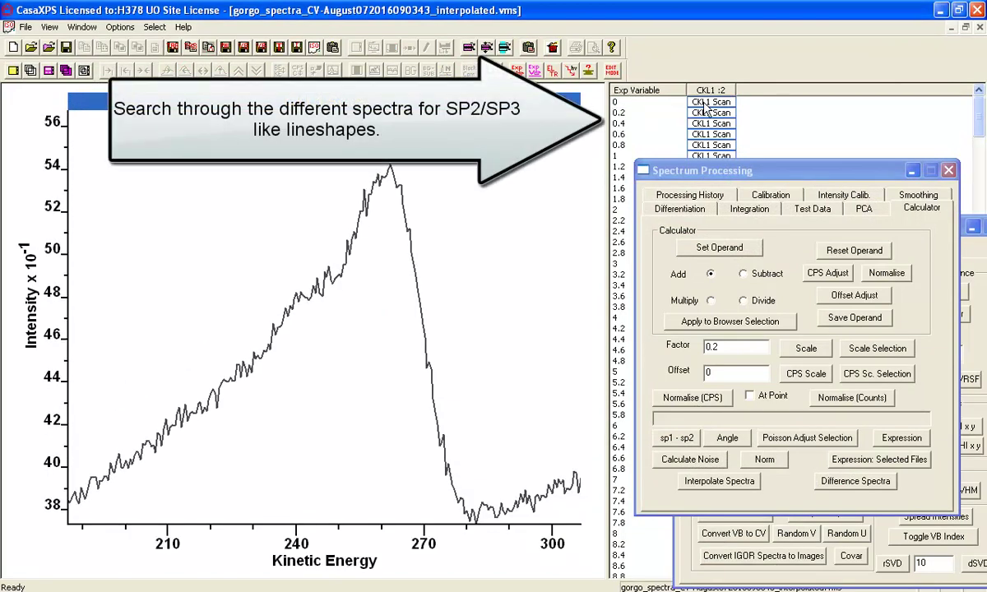
{"action": "key", "text": "Down"}
{"action": "key", "text": "Down"}
{"action": "key", "text": "Down"}
{"action": "key", "text": "Down"}
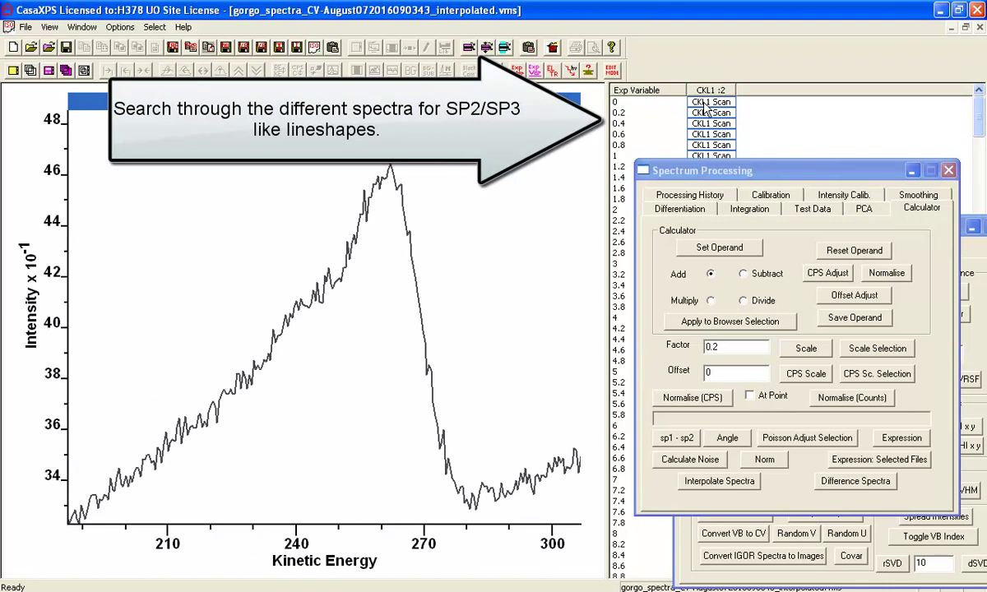
{"action": "key", "text": "Down"}
{"action": "key", "text": "Down"}
{"action": "key", "text": "Down"}
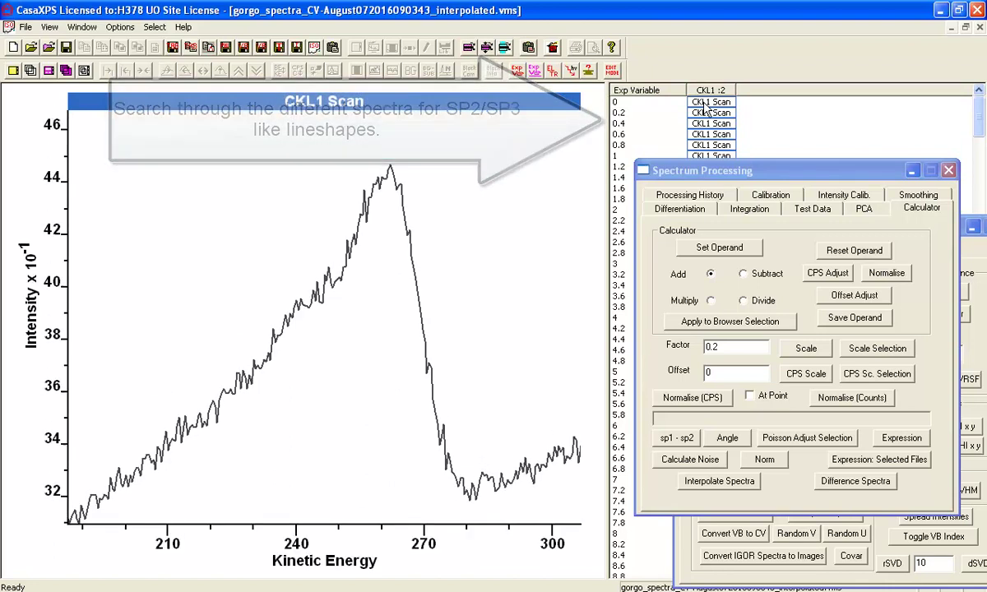
{"action": "key", "text": "Down"}
{"action": "key", "text": "Down"}
{"action": "key", "text": "Down"}
{"action": "key", "text": "Down"}
{"action": "key", "text": "Down"}
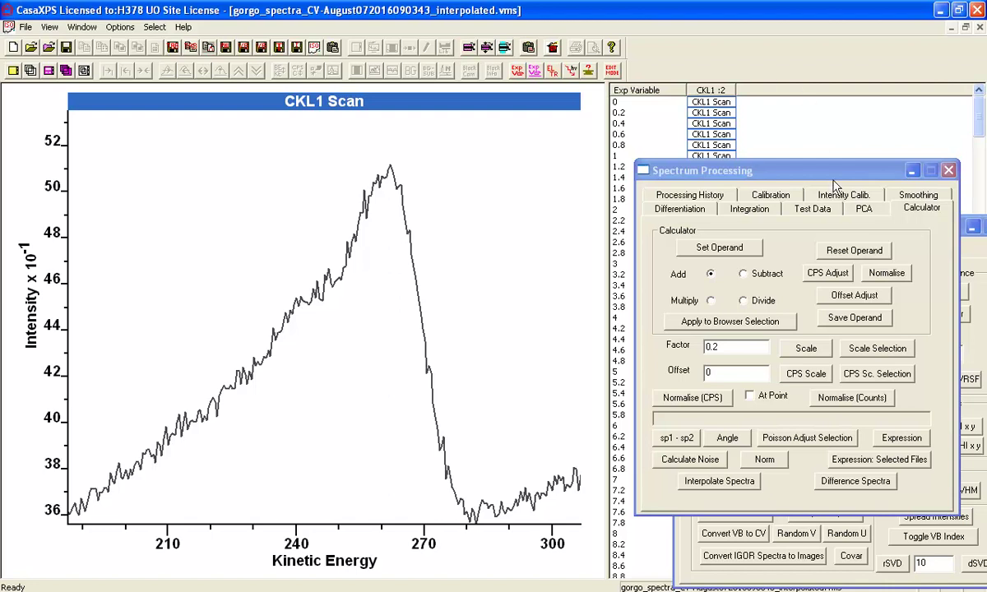
- Save the first candidate difference spectrum as a processed copy, CKL1:22, and display it
{"action": "left_click", "coordinate": [864, 208]}
{"action": "left_click", "coordinate": [701, 369]}
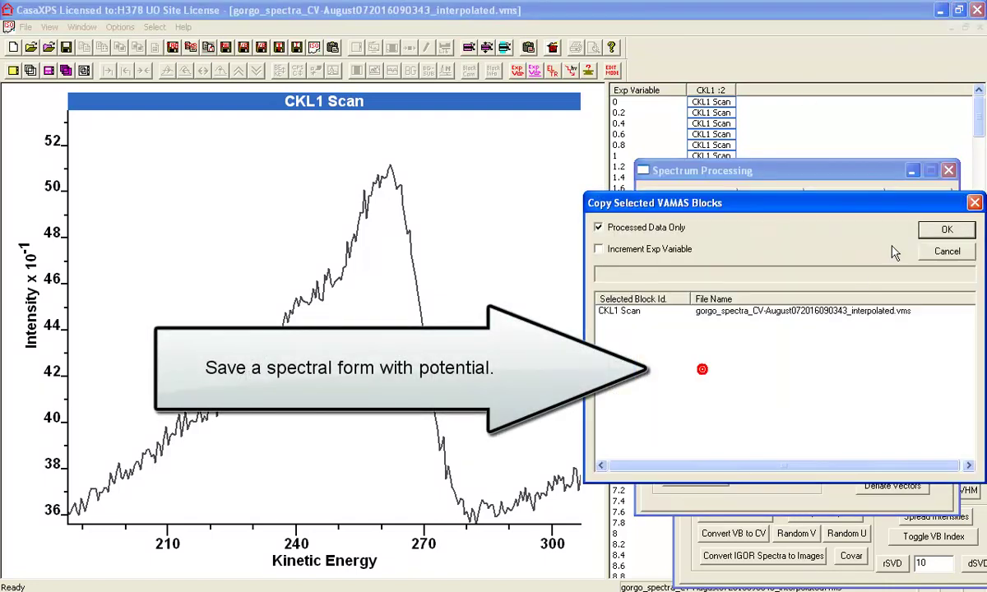
{"action": "key", "text": "Return"}
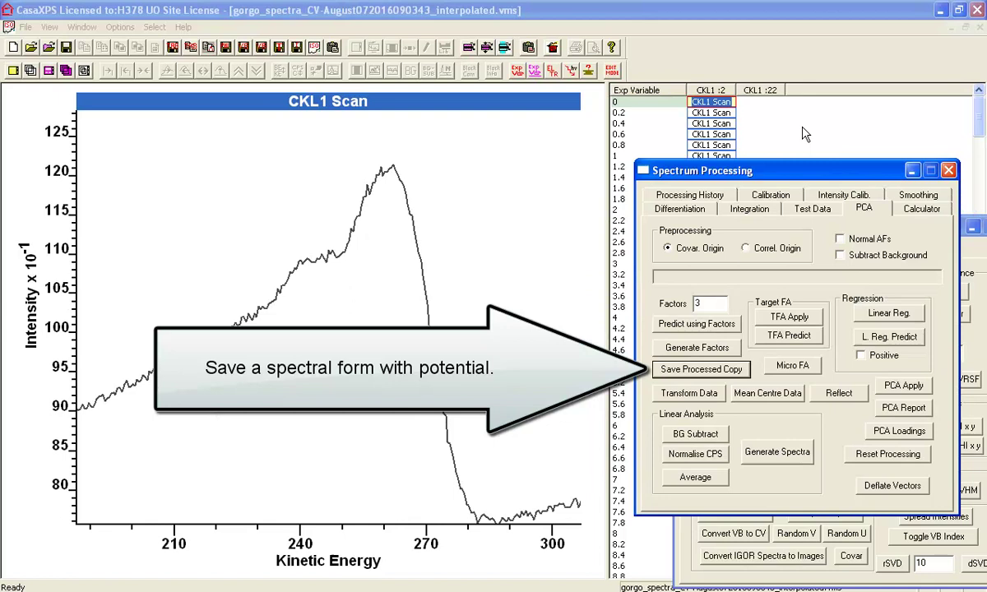
{"action": "left_click", "coordinate": [766, 93]}
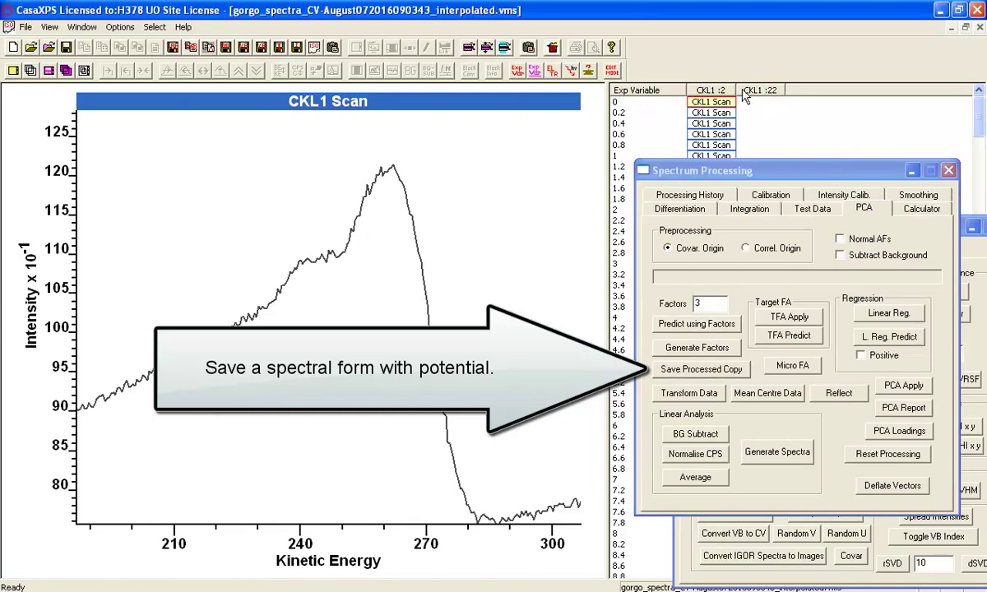
{"action": "left_click", "coordinate": [766, 90]}
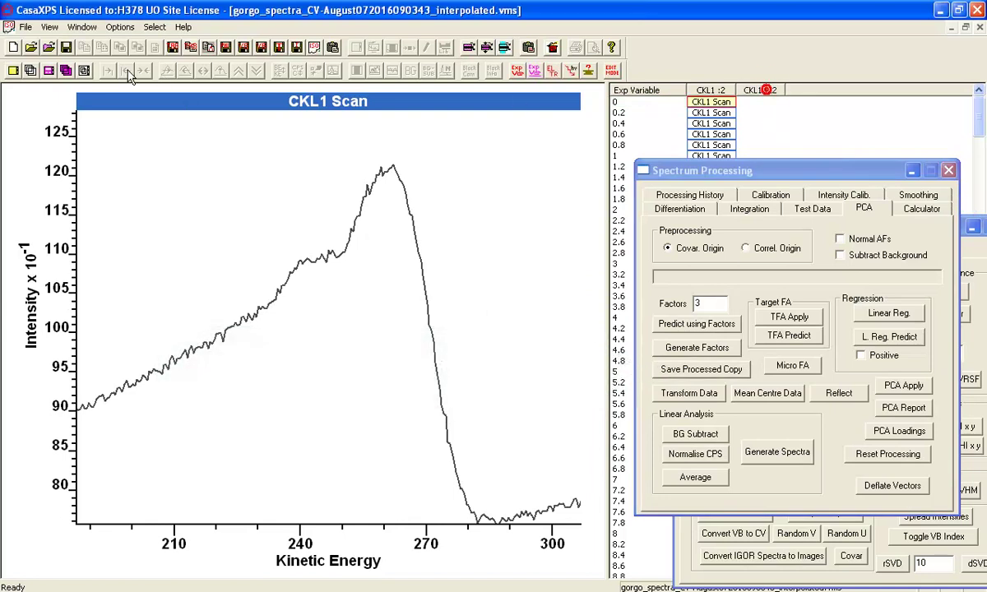
{"action": "left_click", "coordinate": [28, 71]}
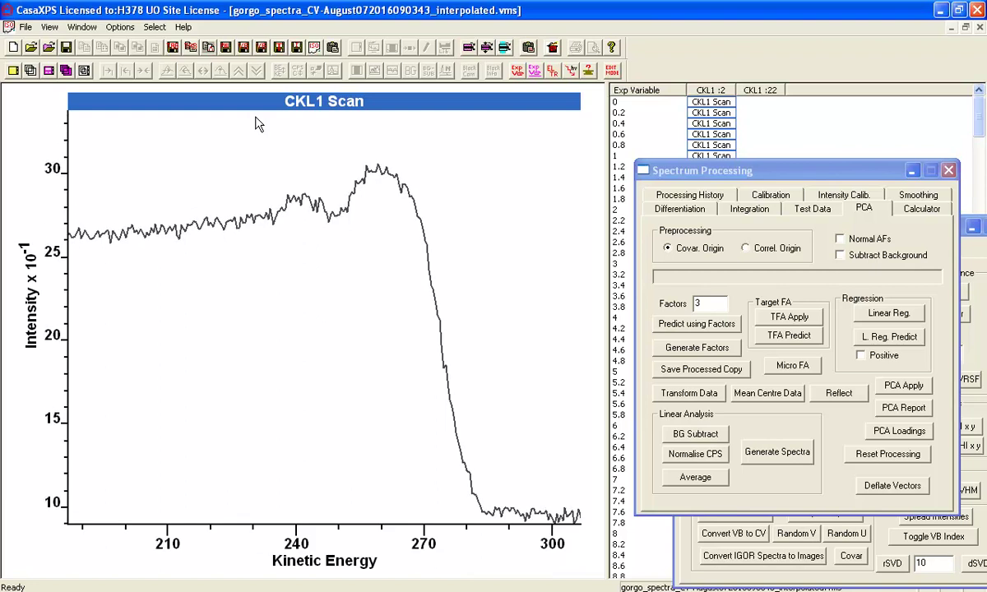
- Save the second candidate as CKL1:23 and overlay both saved candidates in one tile
{"action": "left_click", "coordinate": [696, 367]}
{"action": "left_click", "coordinate": [968, 232]}
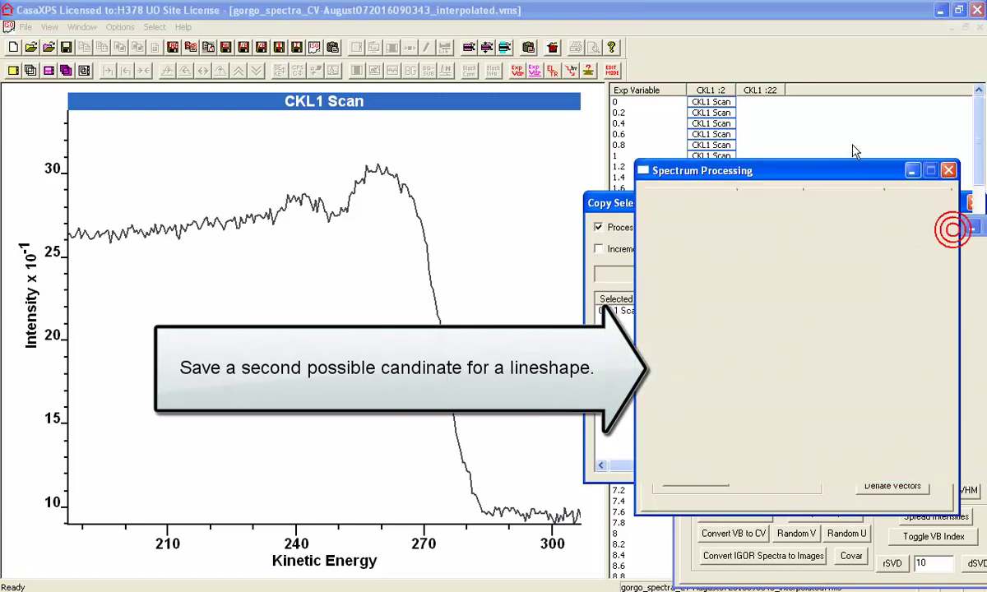
{"action": "left_click", "coordinate": [819, 92]}
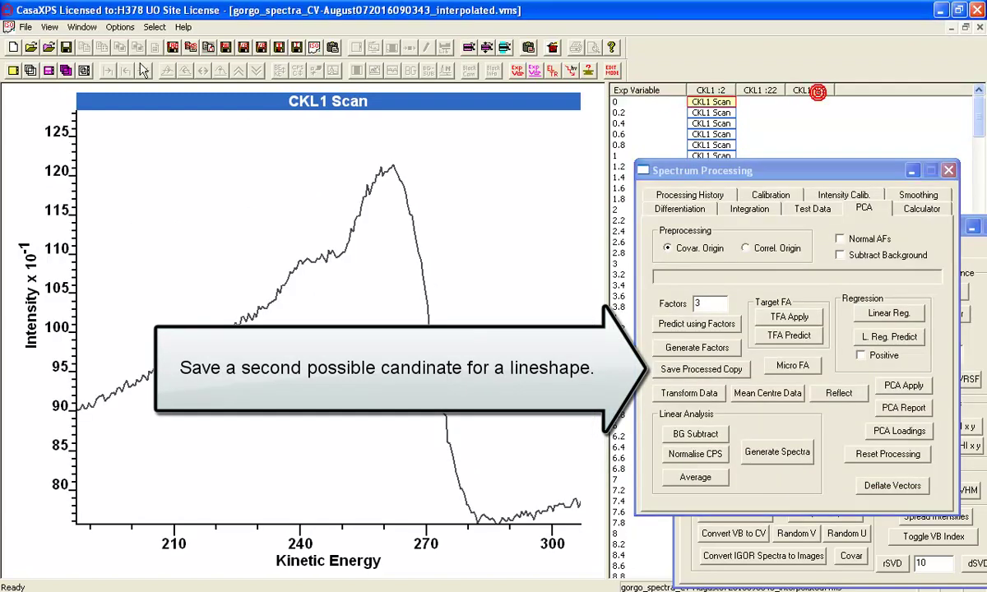
{"action": "left_click", "coordinate": [29, 70]}
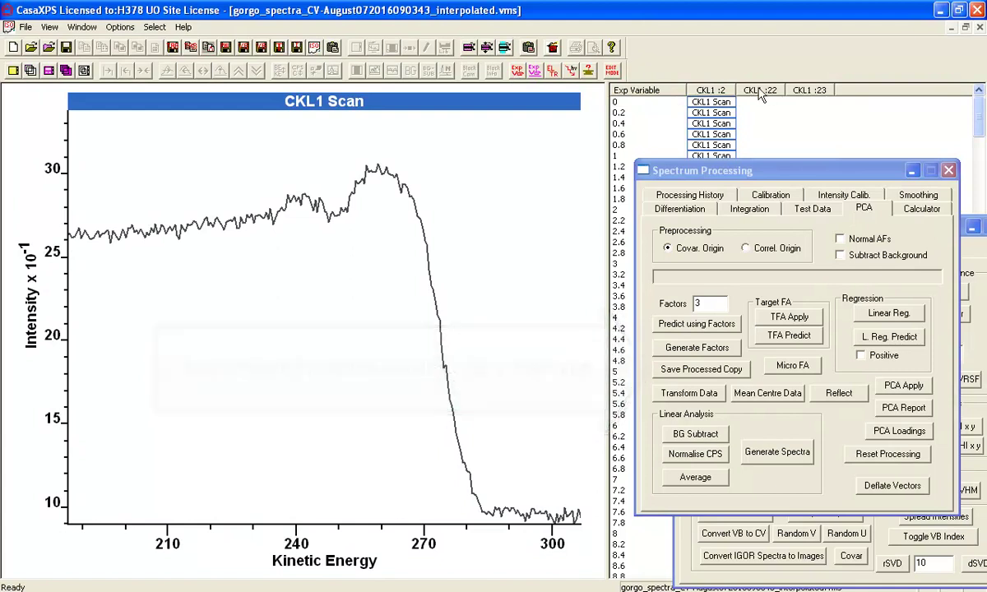
{"action": "left_click", "coordinate": [380, 222]}
{"action": "left_click", "coordinate": [29, 71]}
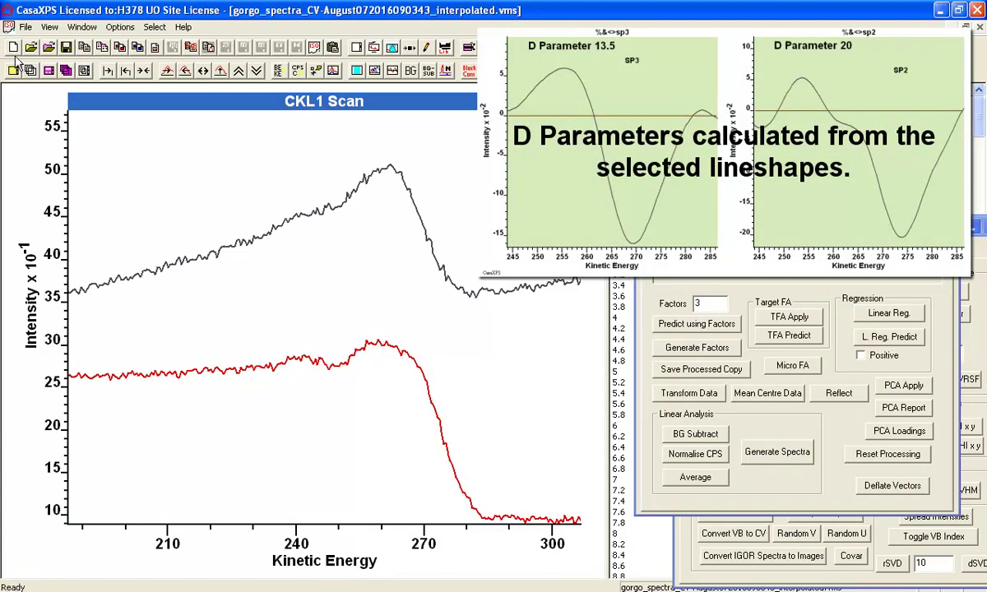
- Create the new experiment file CasaXP7 and activate its spectrum tile
{"action": "left_click", "coordinate": [12, 47]}
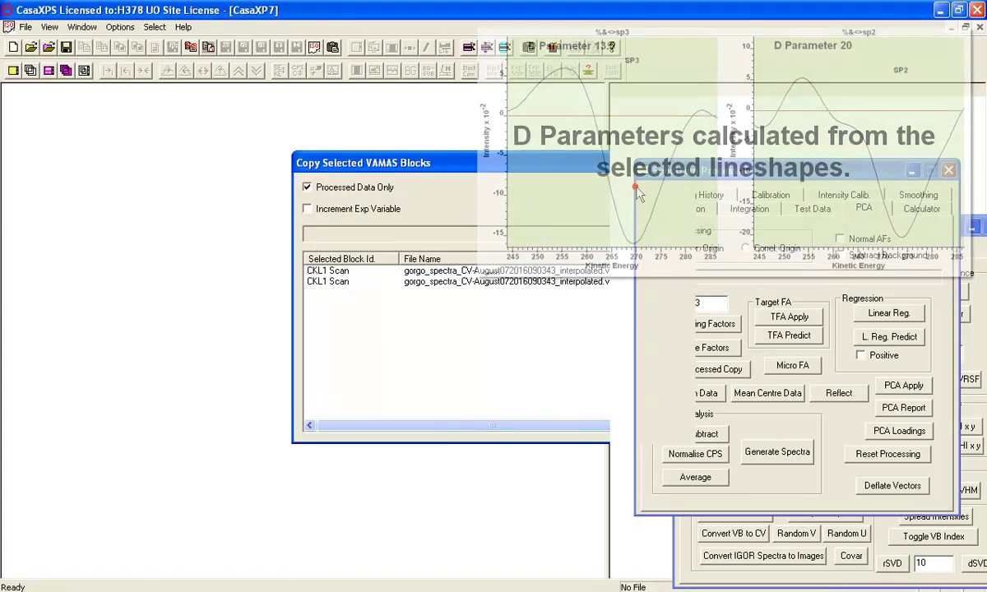
{"action": "left_click", "coordinate": [489, 181]}
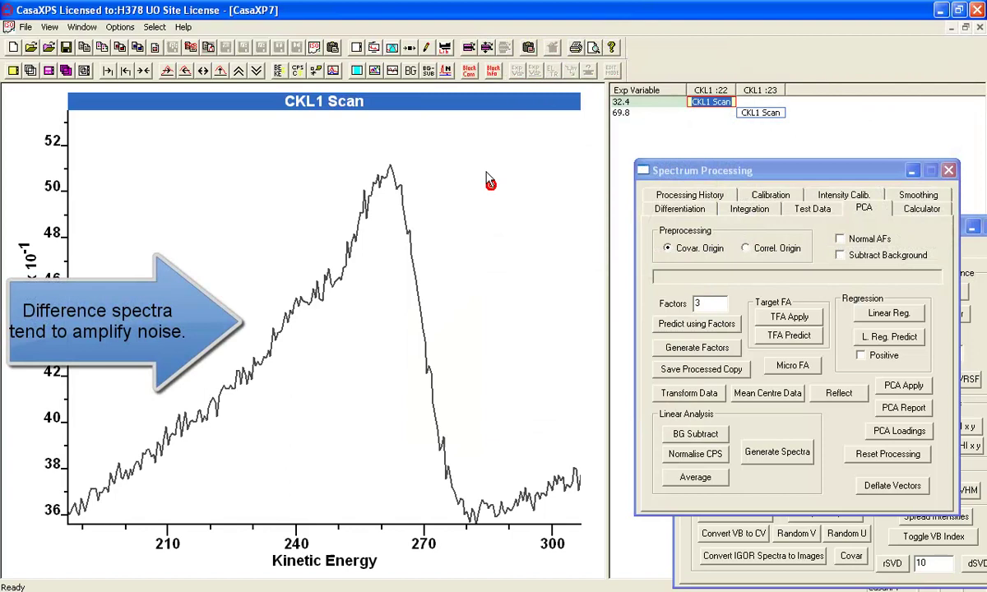
- Add a region to the CKL1:22 spectrum with a Poly Regression background
{"action": "left_click", "coordinate": [392, 48]}
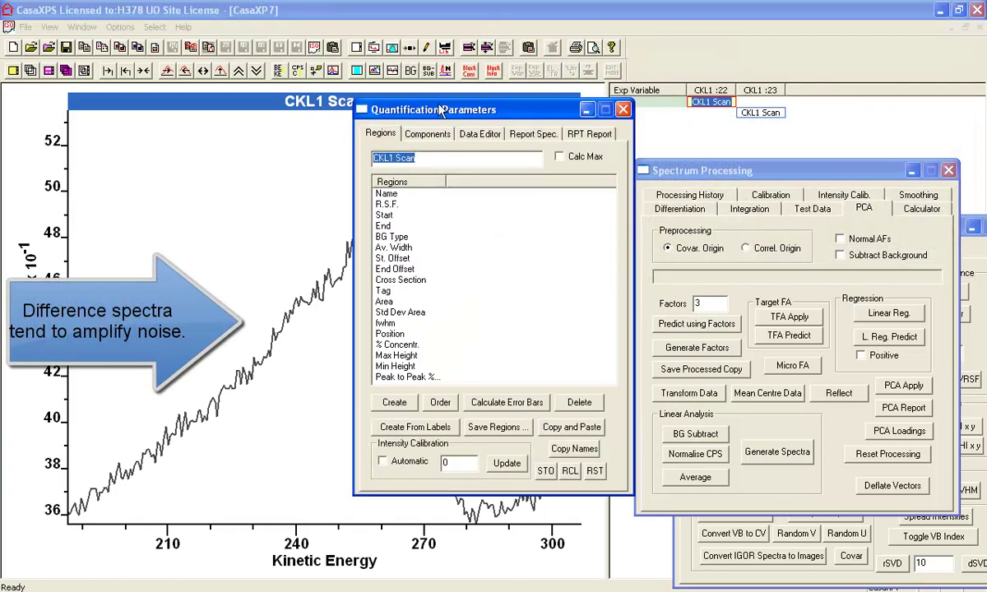
{"action": "left_click_drag", "start_coordinate": [455, 104], "coordinate": [689, 140]}
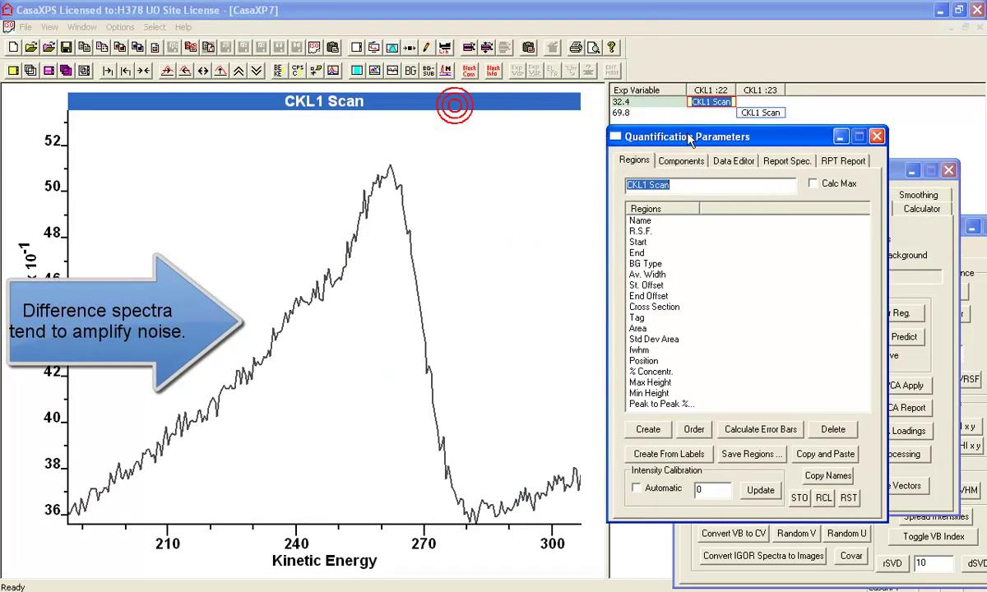
{"action": "left_click", "coordinate": [647, 430]}
{"action": "left_click", "coordinate": [727, 263]}
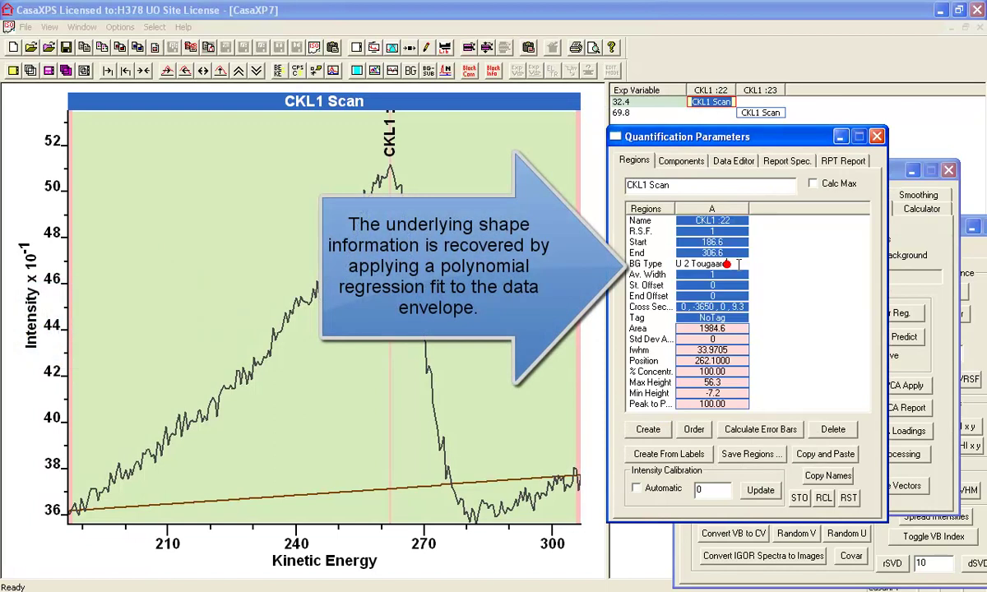
{"action": "type", "text": "pr"}
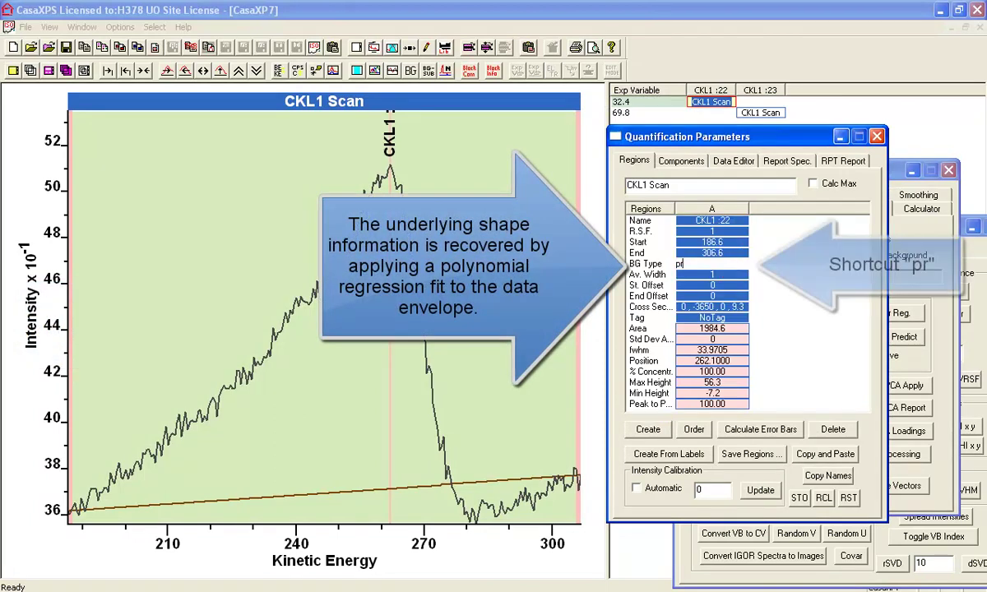
{"action": "key", "text": "Return"}
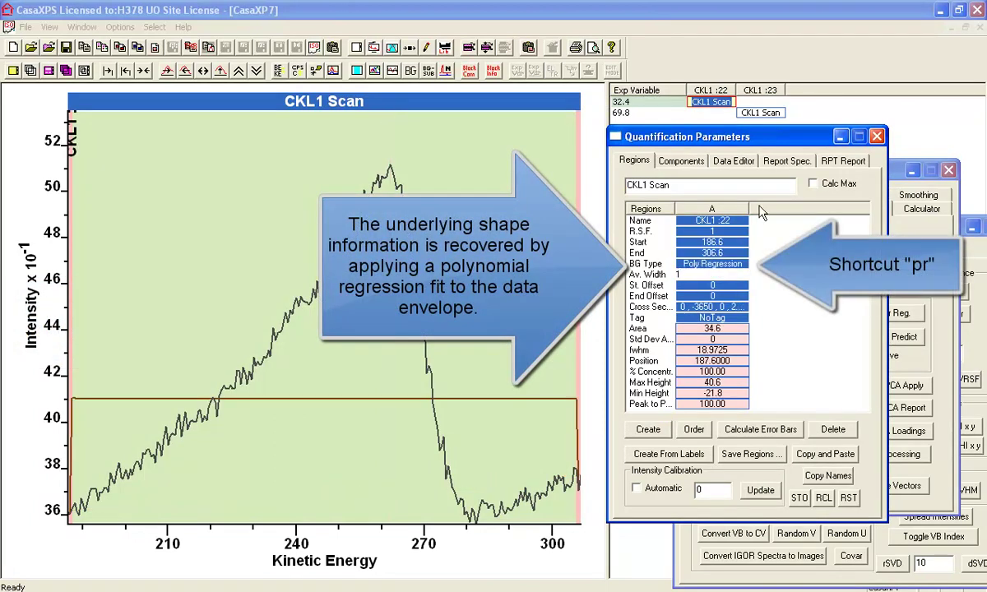
- Set the polynomial degree to 35, then lower it to 31 to follow the signal
{"action": "left_click_drag", "start_coordinate": [750, 207], "coordinate": [766, 208]}
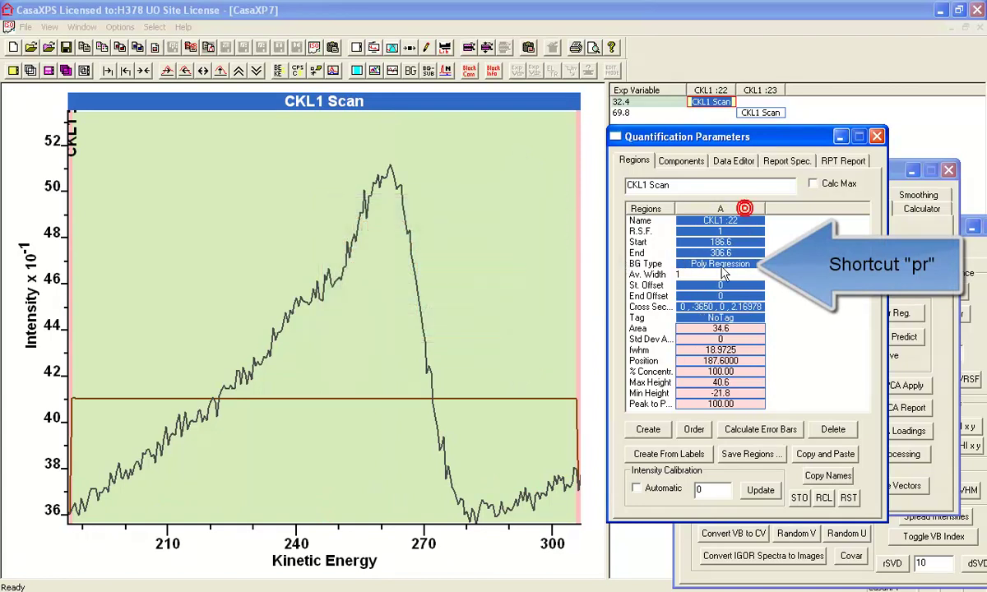
{"action": "left_click", "coordinate": [680, 307]}
{"action": "double_click", "coordinate": [679, 306]}
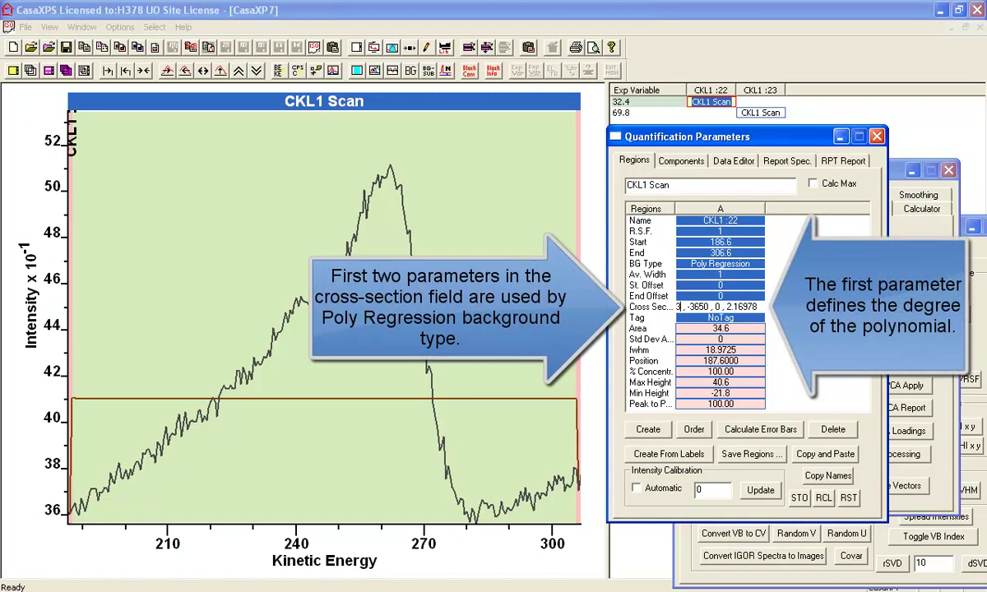
{"action": "type", "text": "35"}
{"action": "key", "text": "Return"}
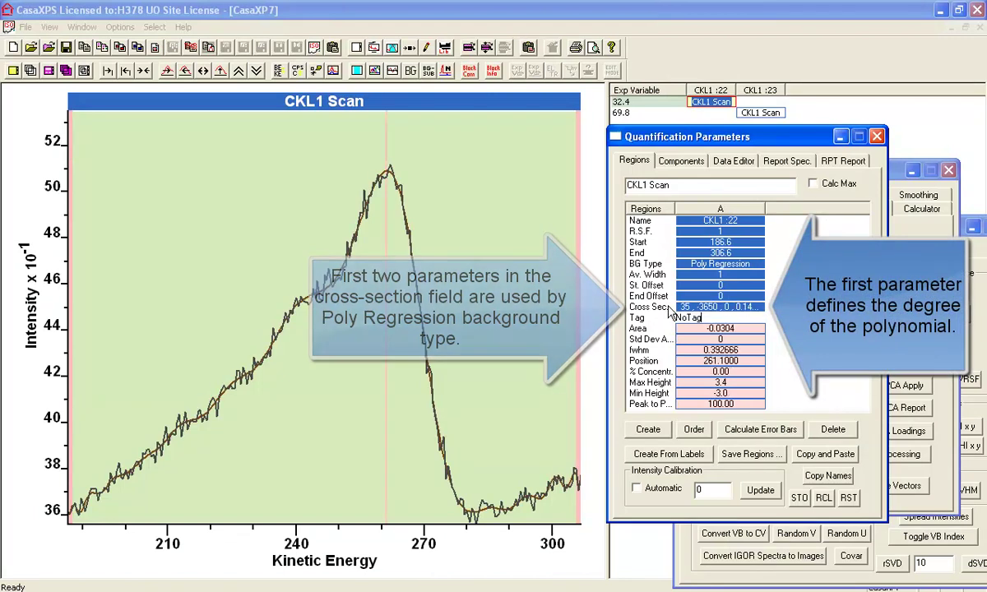
{"action": "left_click", "coordinate": [683, 307]}
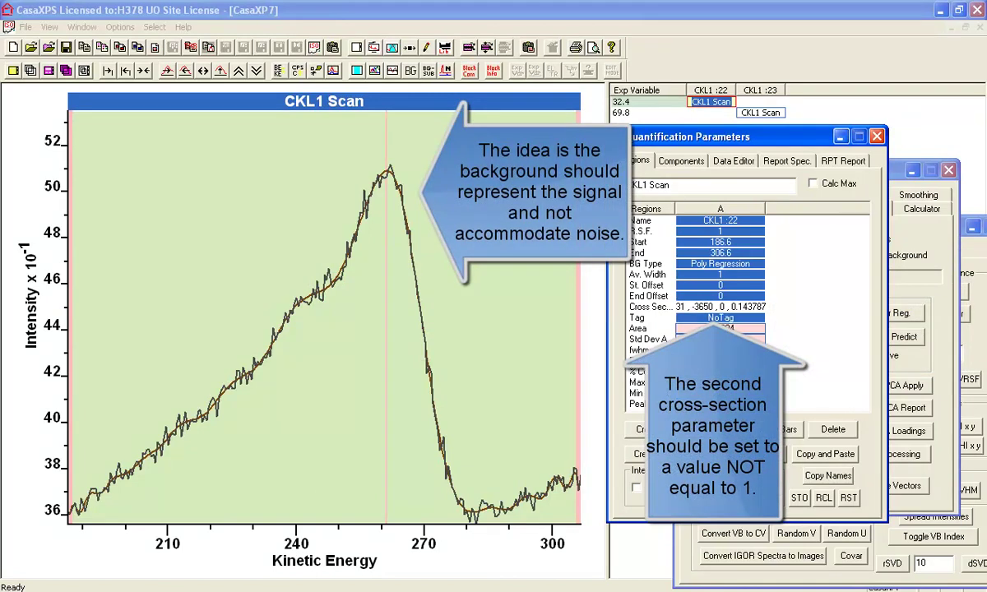
{"action": "key", "text": "Return"}
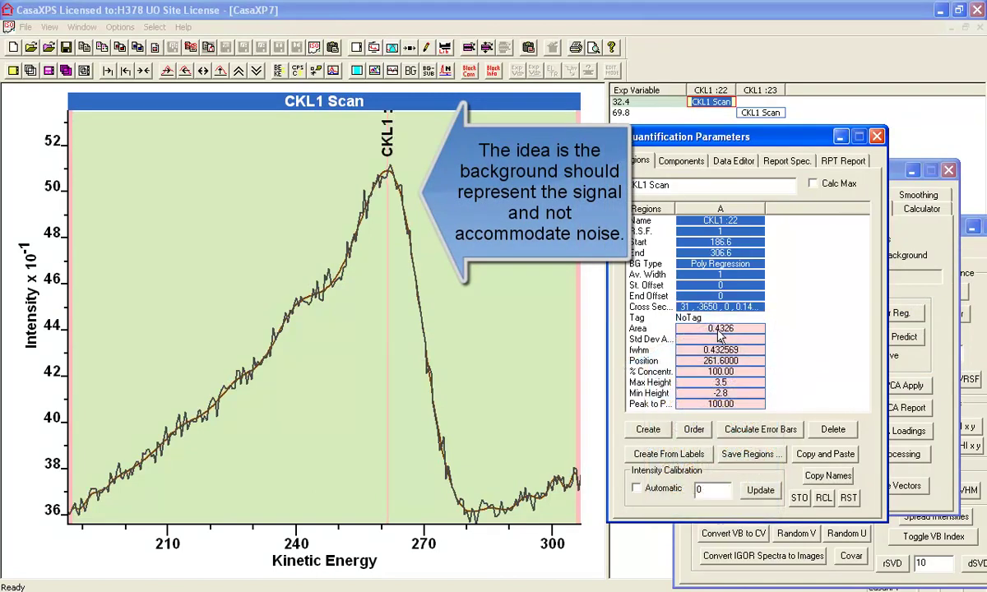
{"action": "key", "text": "Return"}
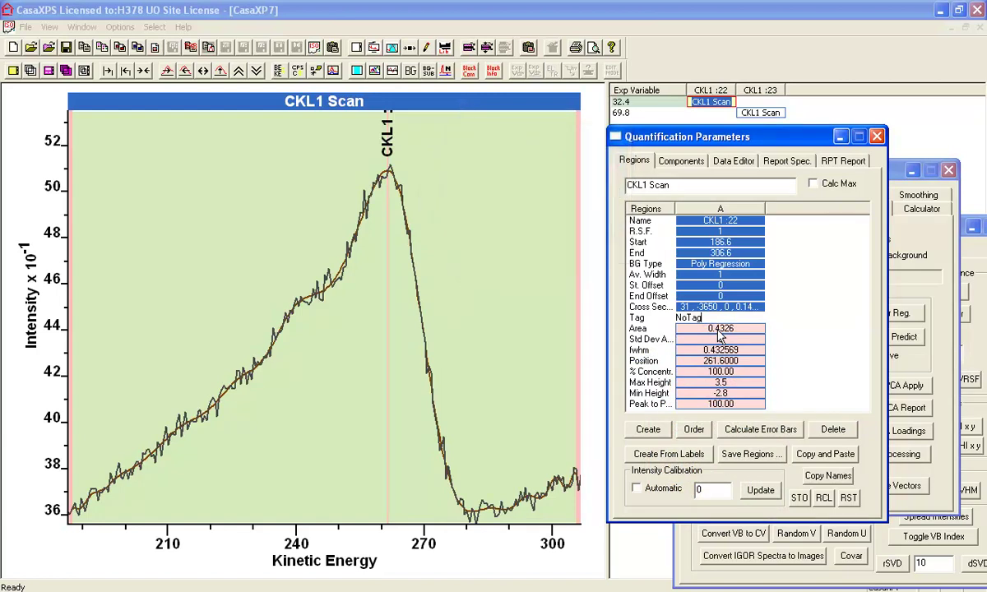
- Propagate the Poly Regression region to the CKL1:23 spectrum and bring up Test Data options
{"action": "left_click", "coordinate": [760, 113]}
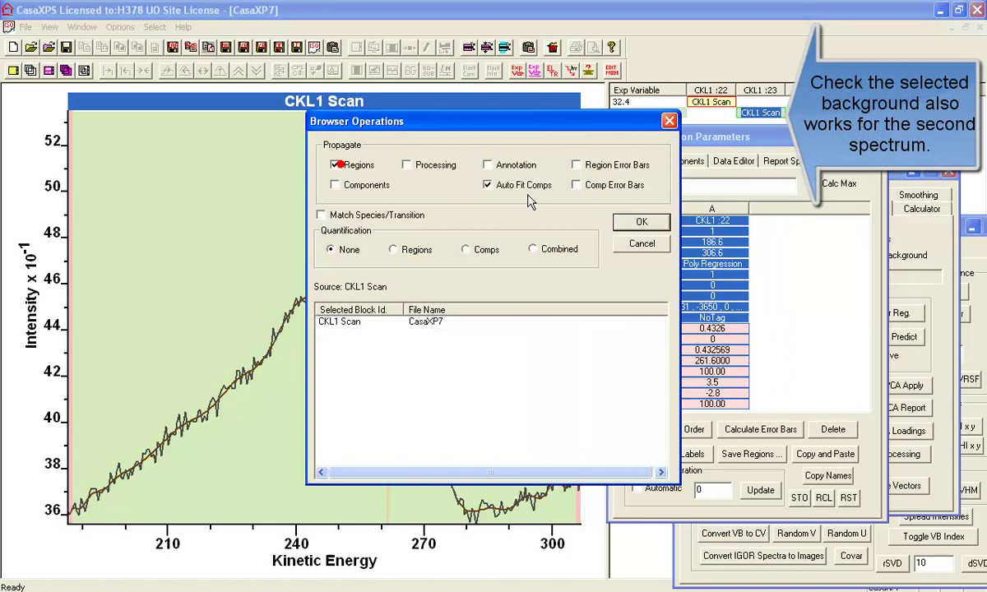
{"action": "left_click", "coordinate": [638, 218]}
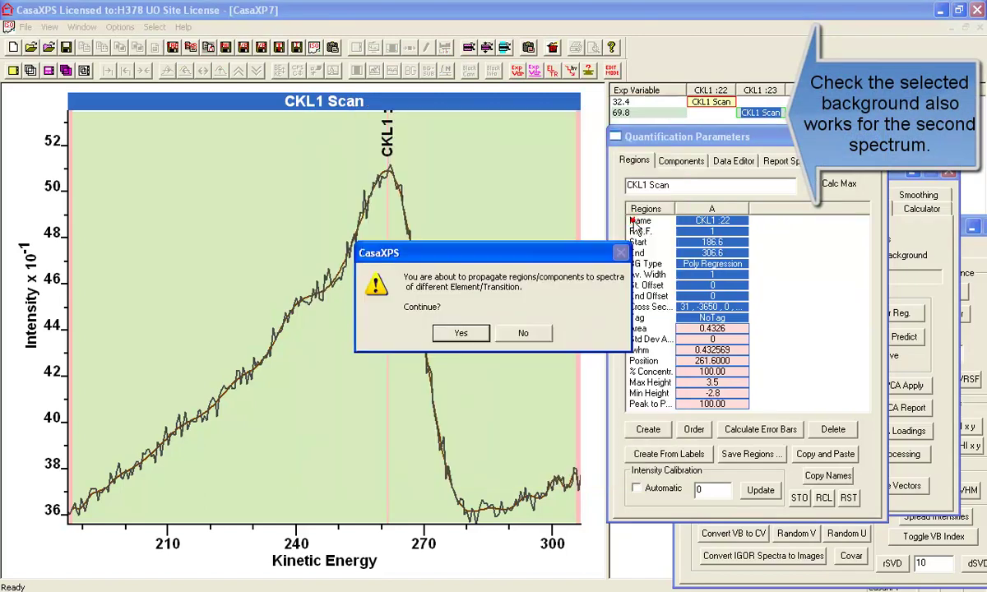
{"action": "left_click", "coordinate": [463, 333]}
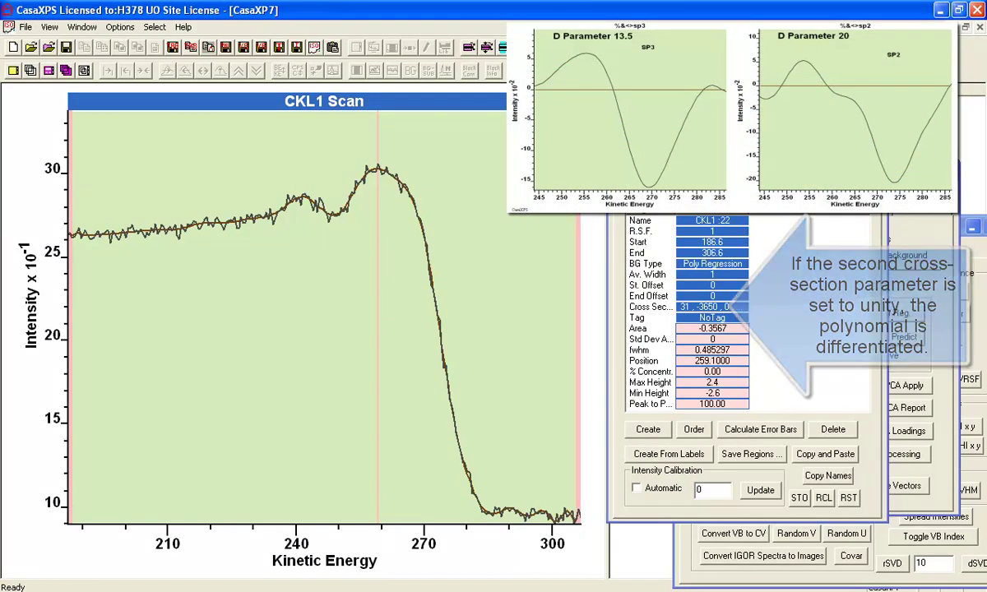
{"action": "left_click", "coordinate": [825, 209]}
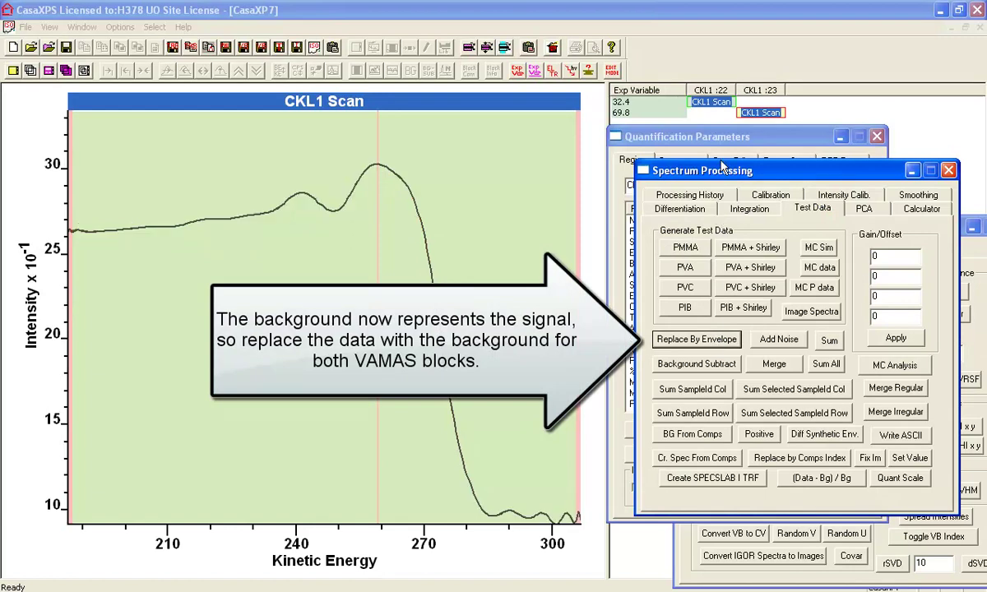
- Replace the CKL1:22 spectrum's noisy data with its smooth Poly Regression background envelope
{"action": "left_click", "coordinate": [713, 103]}
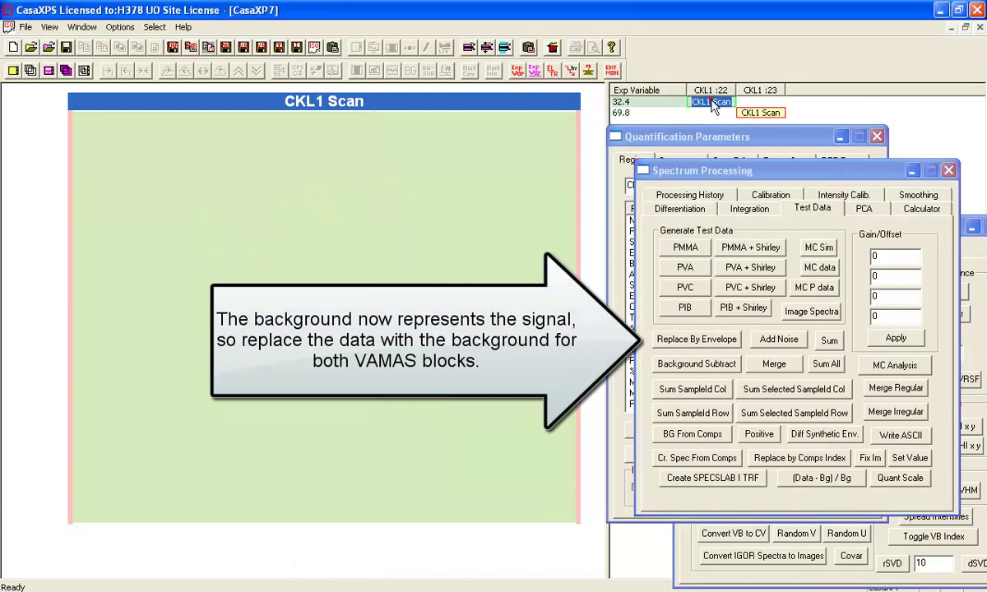
{"action": "left_click", "coordinate": [697, 343]}
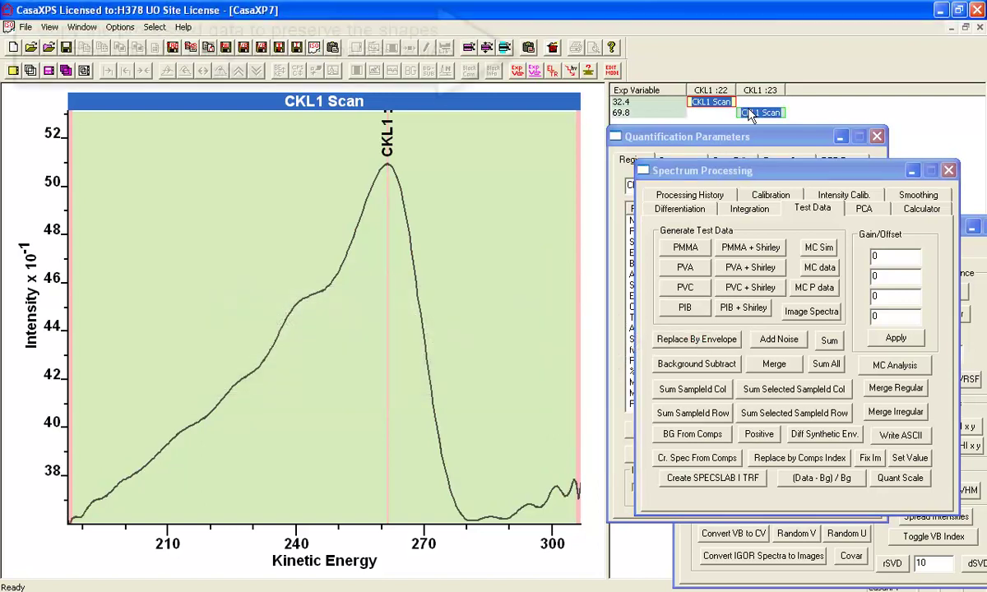
- Copy the two smoothed CKL1 blocks as new blocks and overlay the copies
{"action": "left_click", "coordinate": [528, 47]}
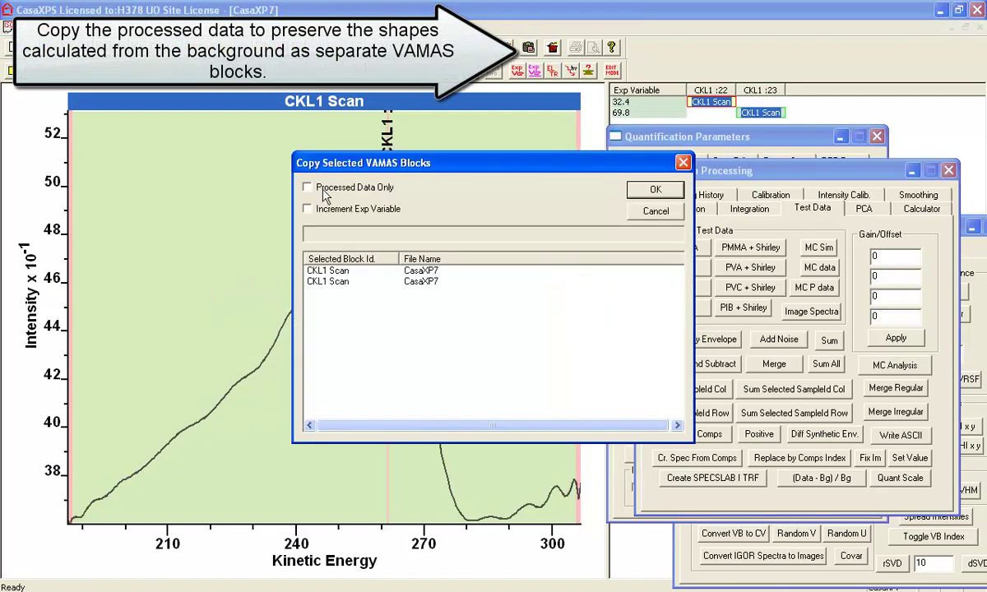
{"action": "left_click", "coordinate": [653, 191]}
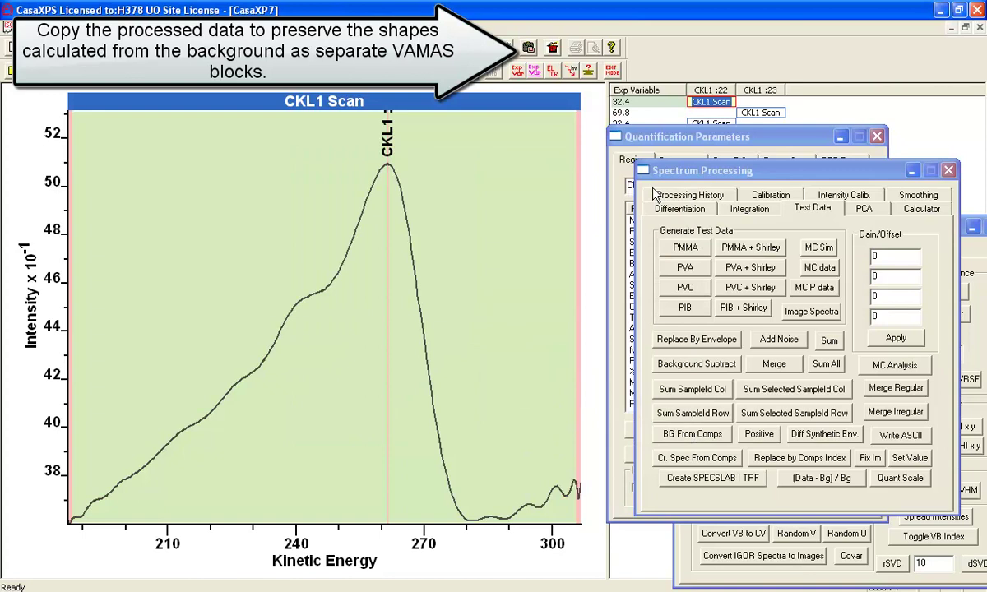
{"action": "left_click", "coordinate": [717, 123]}
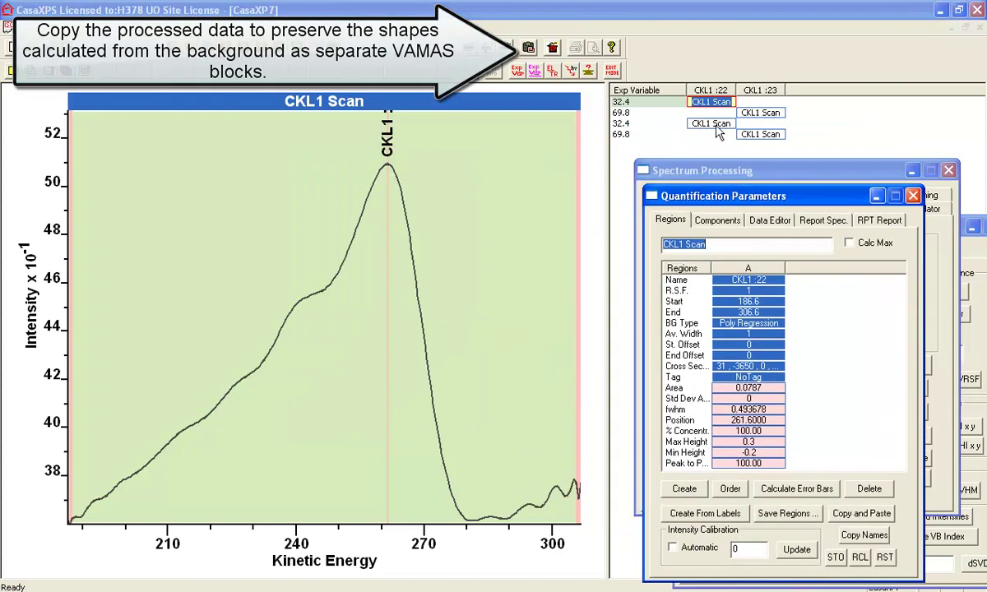
{"action": "left_click", "coordinate": [758, 135], "text": "shift"}
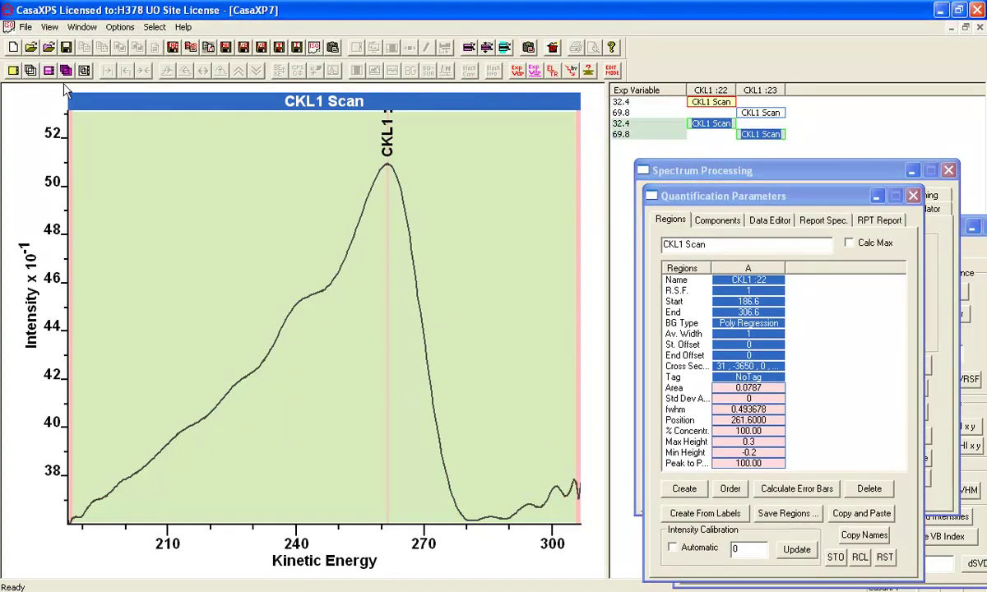
{"action": "left_click", "coordinate": [31, 71]}
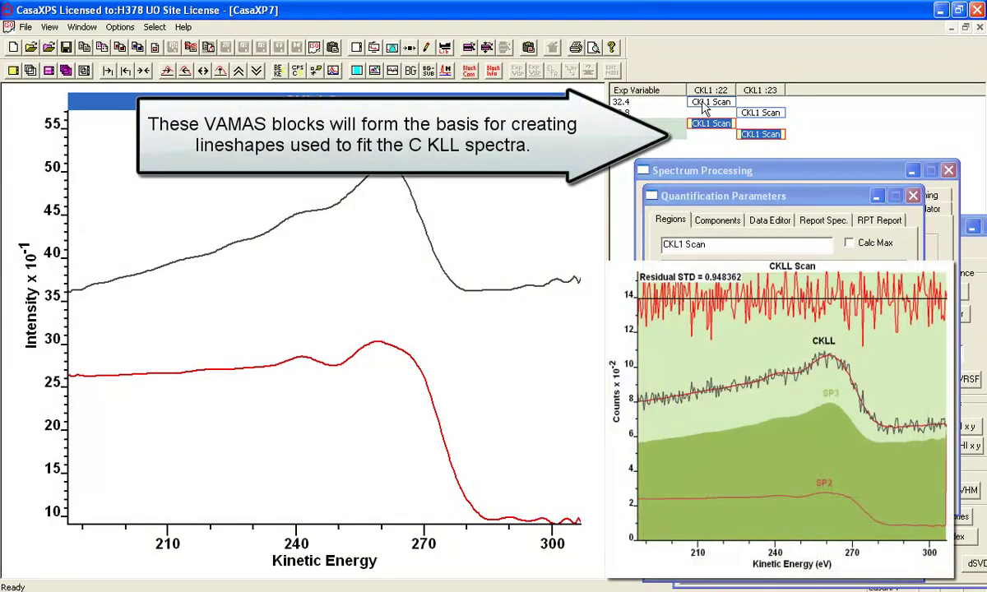
- Reset processing on the original CKL1:22 and CKL1:23 spectra to restore their noisy data
{"action": "left_click", "coordinate": [705, 102]}
{"action": "left_click", "coordinate": [758, 111], "text": "shift"}
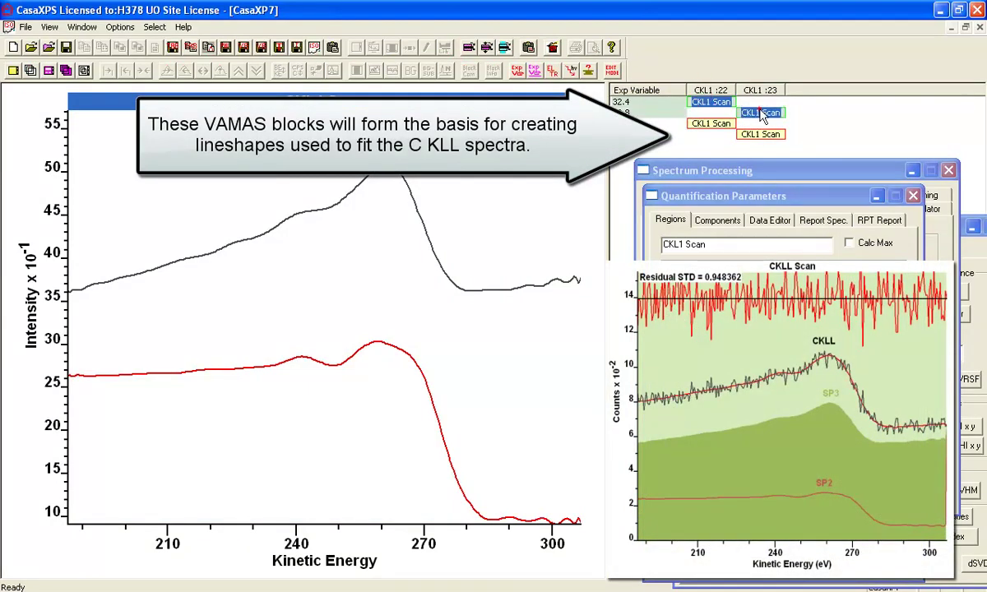
{"action": "left_click", "coordinate": [31, 71]}
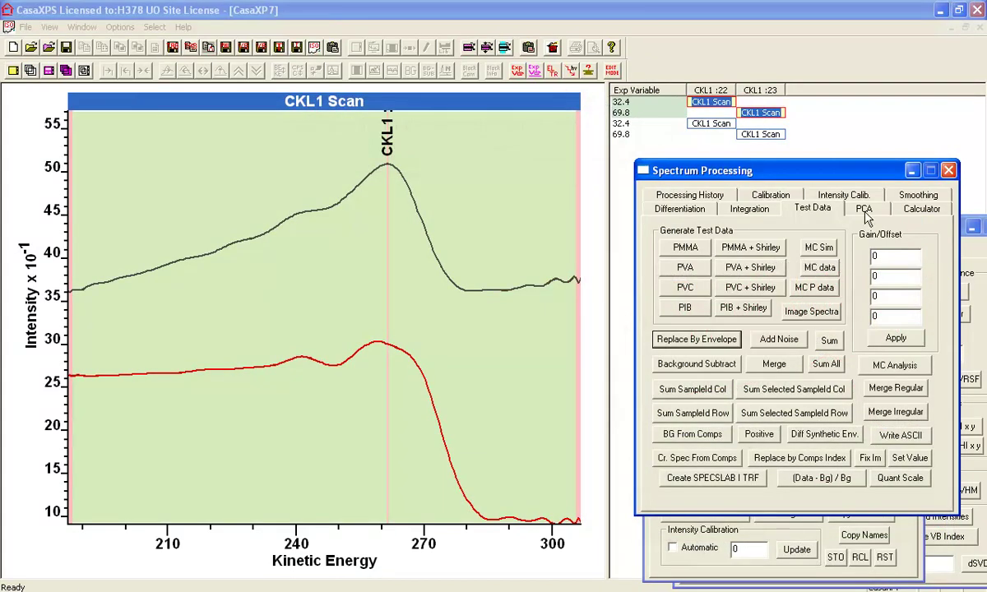
{"action": "left_click", "coordinate": [875, 209]}
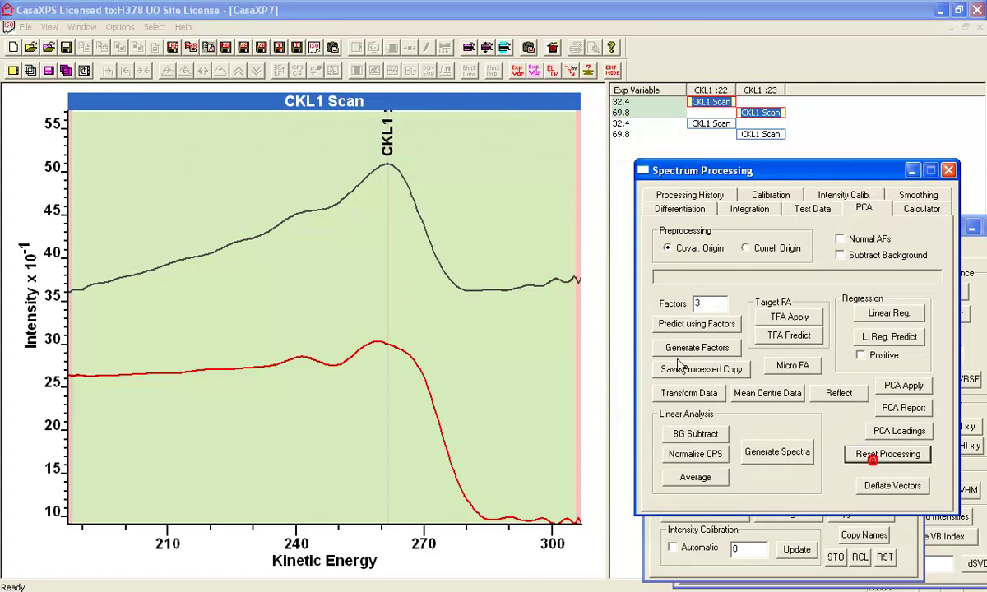
{"action": "left_click", "coordinate": [863, 454]}
{"action": "left_click", "coordinate": [668, 124]}
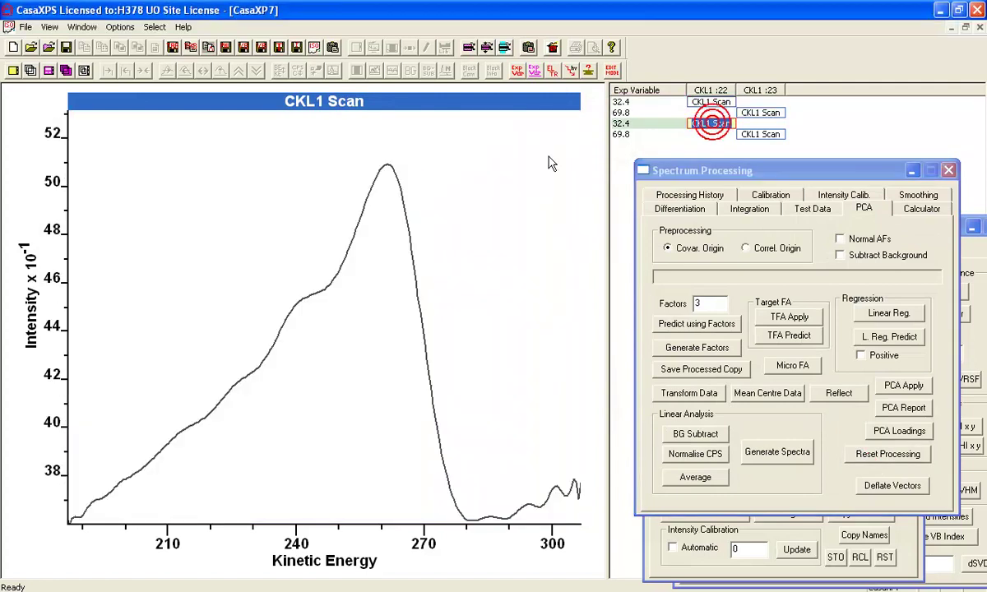
- Set the row 3 copy's Block Id to %&<>LS-a and the row 4 copy's to %&<>LS-b
{"action": "left_click", "coordinate": [492, 72]}
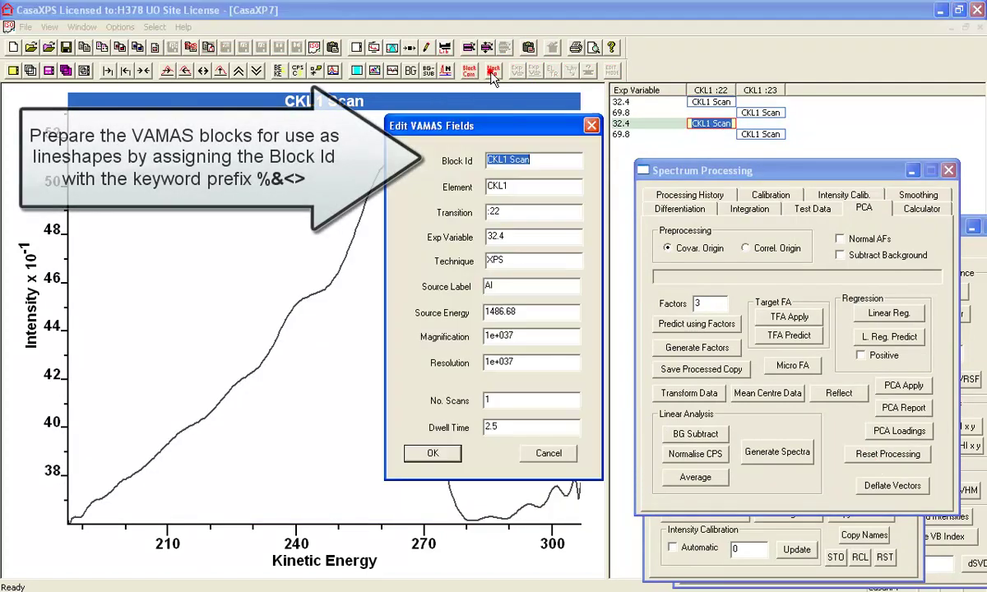
{"action": "type", "text": "%"}
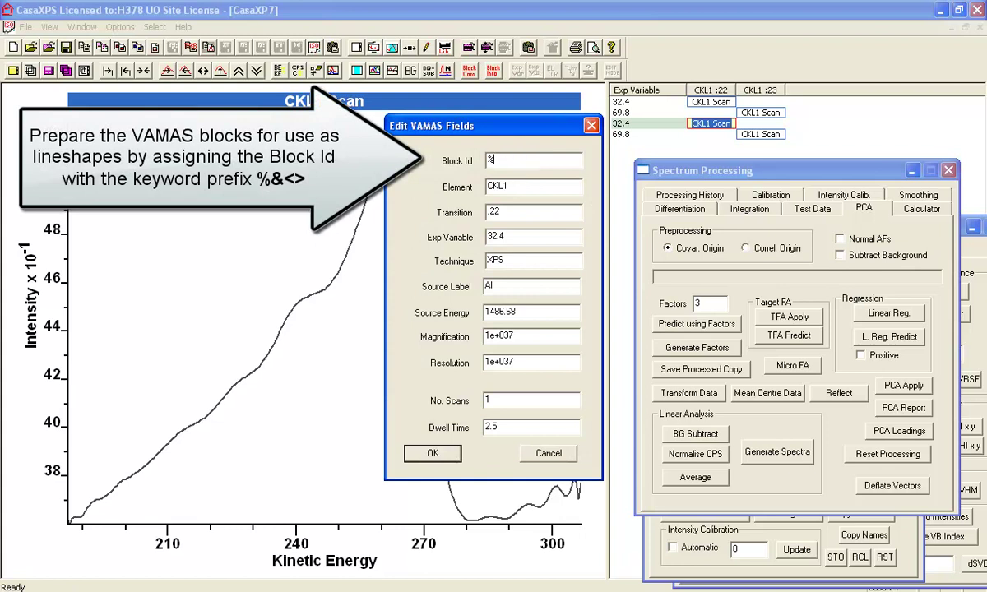
{"action": "type", "text": "&<>LS-a"}
{"action": "key", "text": "Return"}
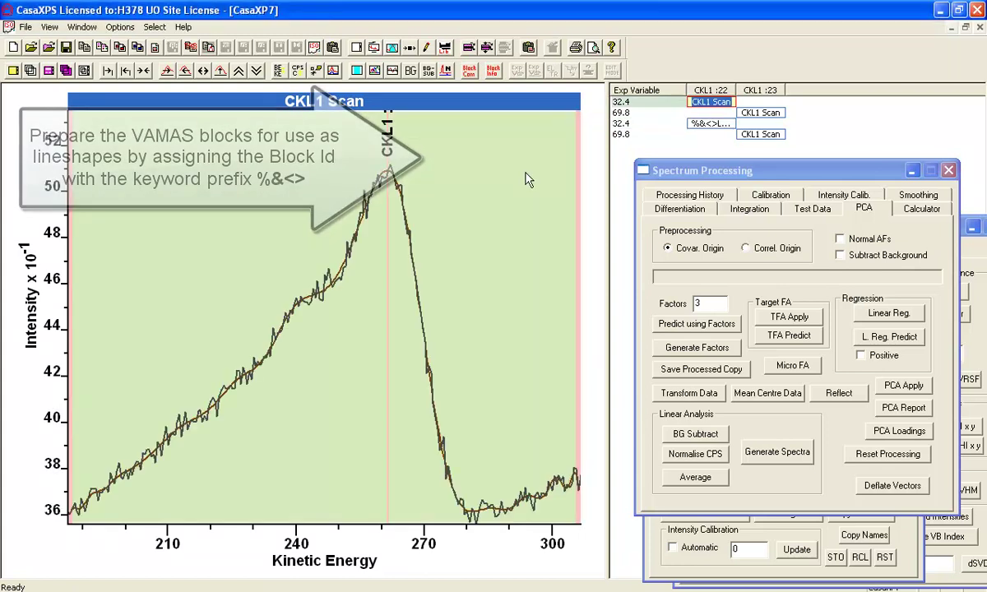
{"action": "left_click", "coordinate": [761, 136]}
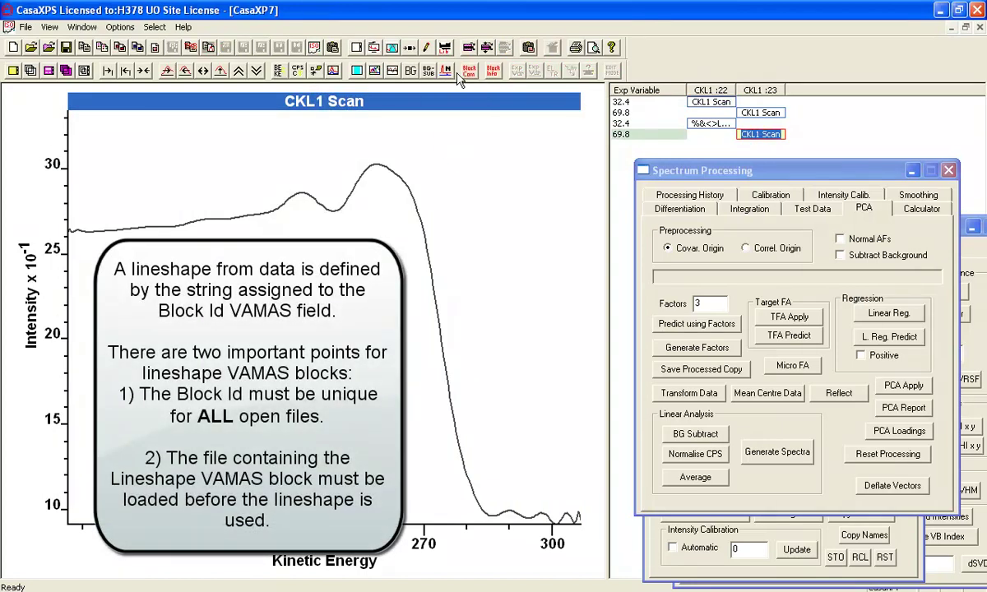
{"action": "left_click", "coordinate": [488, 71]}
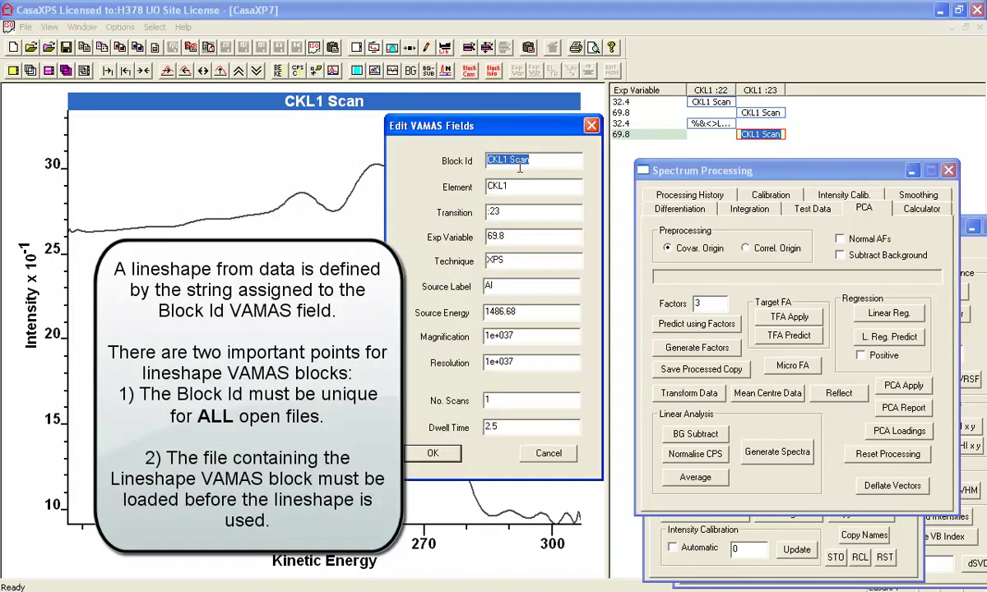
{"action": "type", "text": "%&<>LS"}
{"action": "type", "text": "-b"}
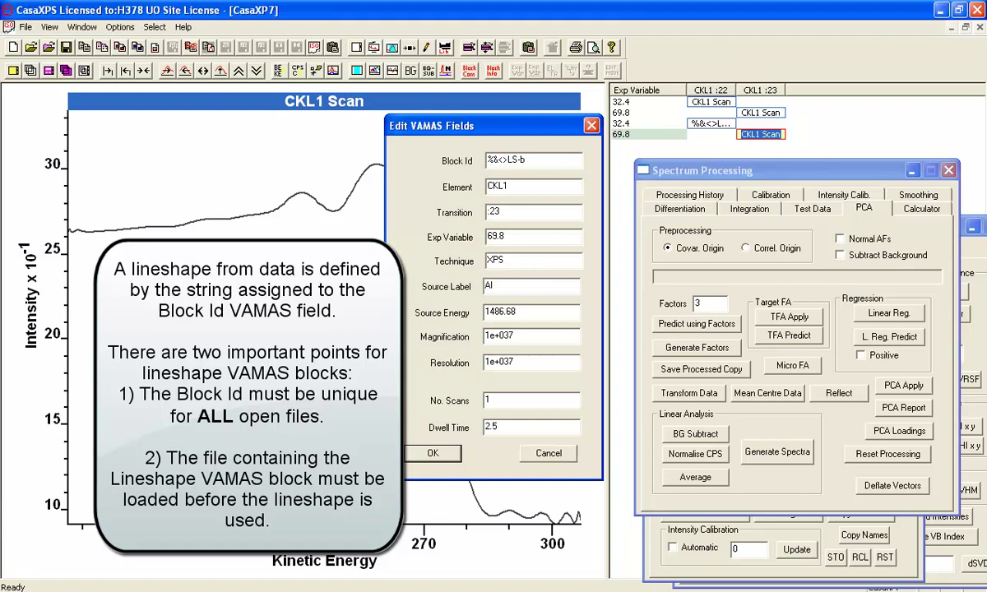
{"action": "key", "text": "Return"}
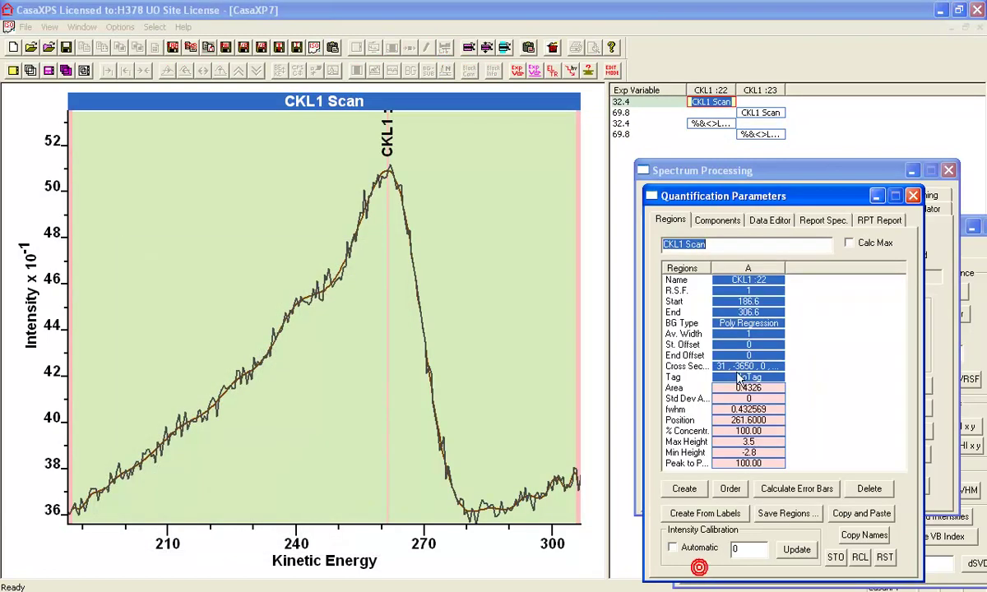
- Set the CKL1:22 region's background type to Zero and rename the region A
{"action": "left_click", "coordinate": [760, 322]}
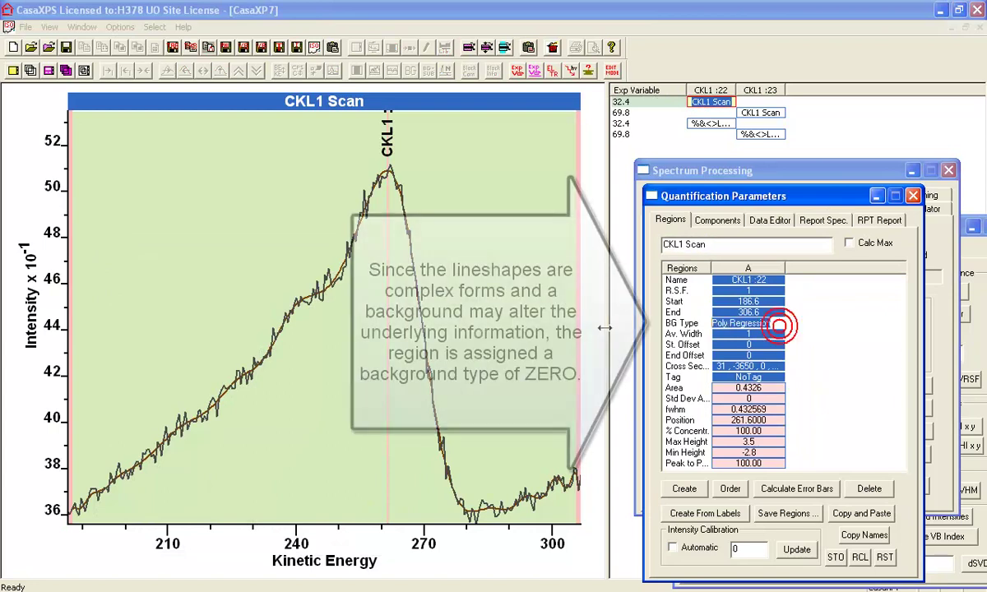
{"action": "type", "text": "z"}
{"action": "key", "text": "Return"}
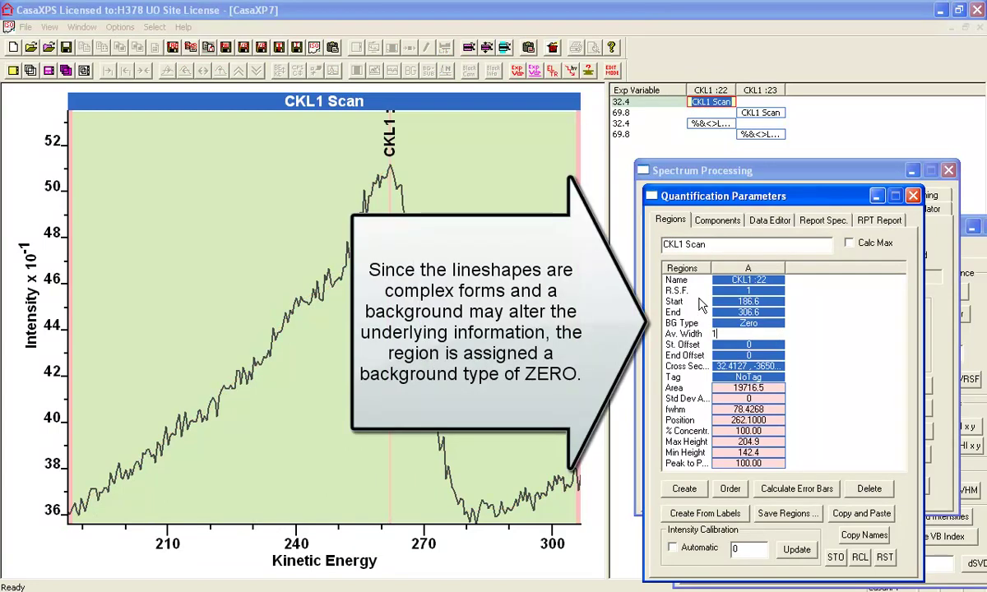
{"action": "left_click", "coordinate": [765, 280]}
{"action": "double_click", "coordinate": [767, 279]}
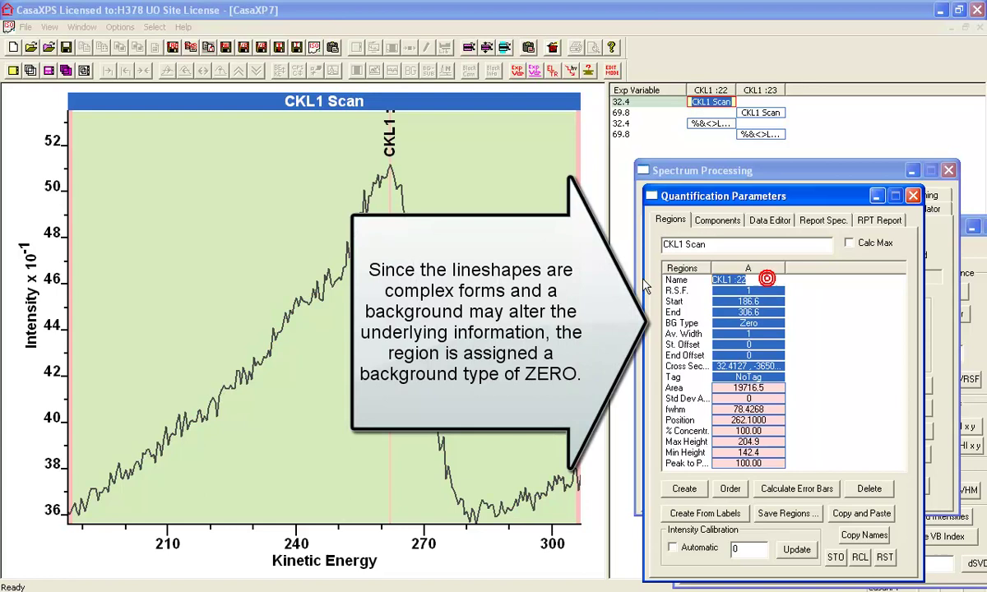
{"action": "type", "text": "A"}
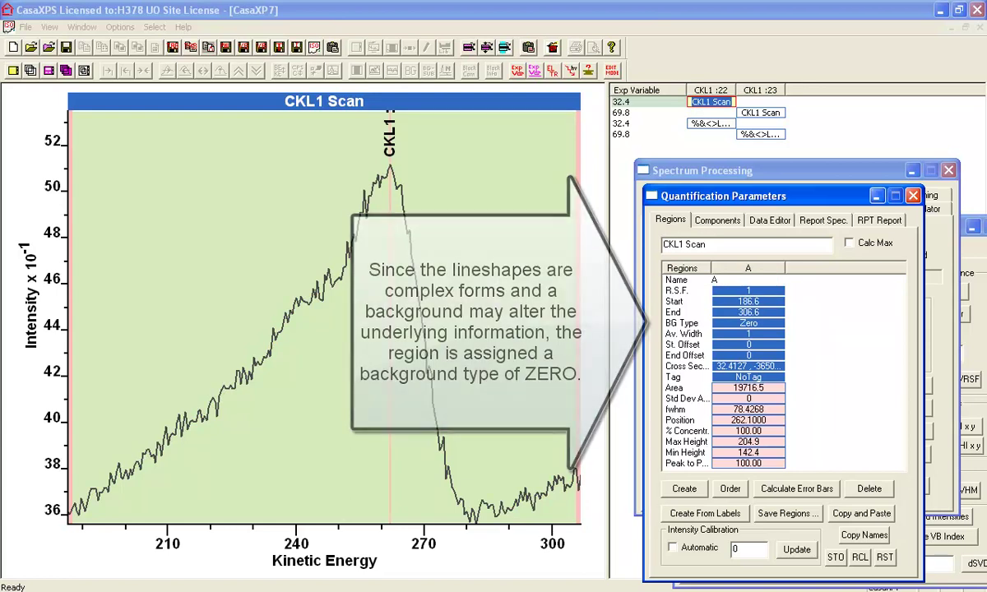
{"action": "key", "text": "Return"}
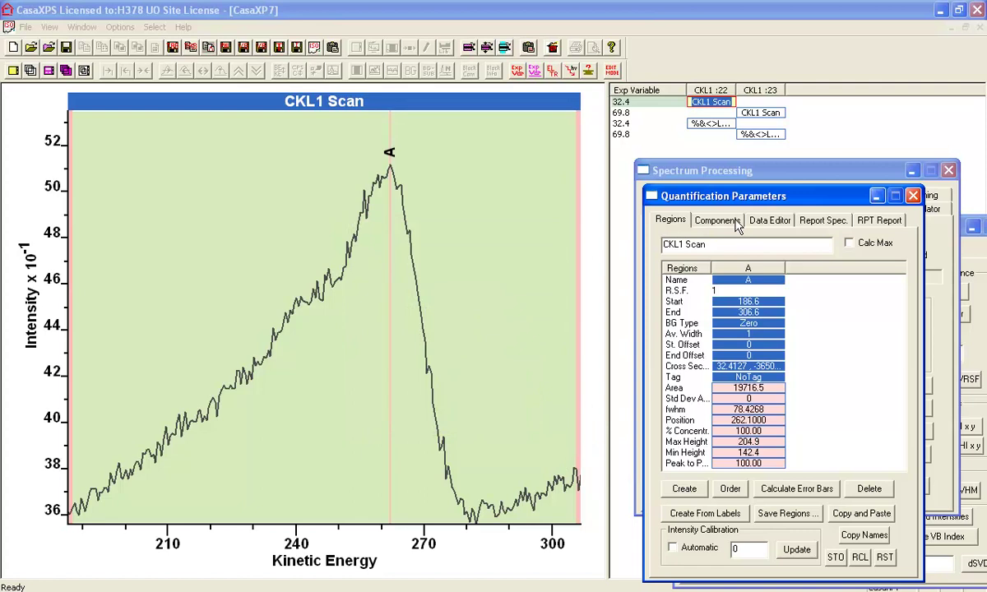
- Fit a %&<>LS-a lineshape component with FWHM fixed to CKL1:22, reaching RMS 45.34
{"action": "left_click", "coordinate": [718, 220]}
{"action": "left_click", "coordinate": [679, 453]}
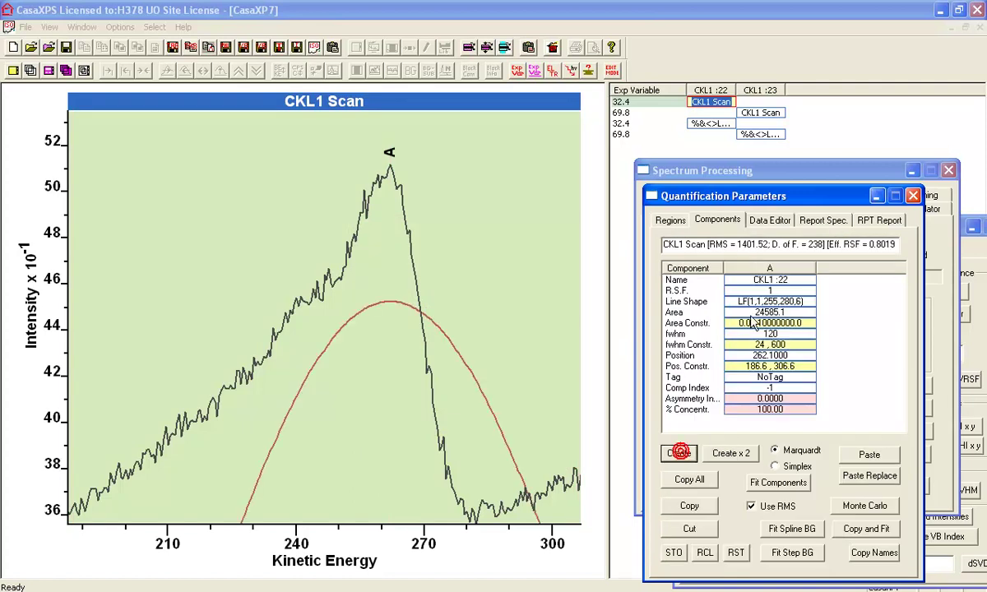
{"action": "left_click", "coordinate": [804, 301]}
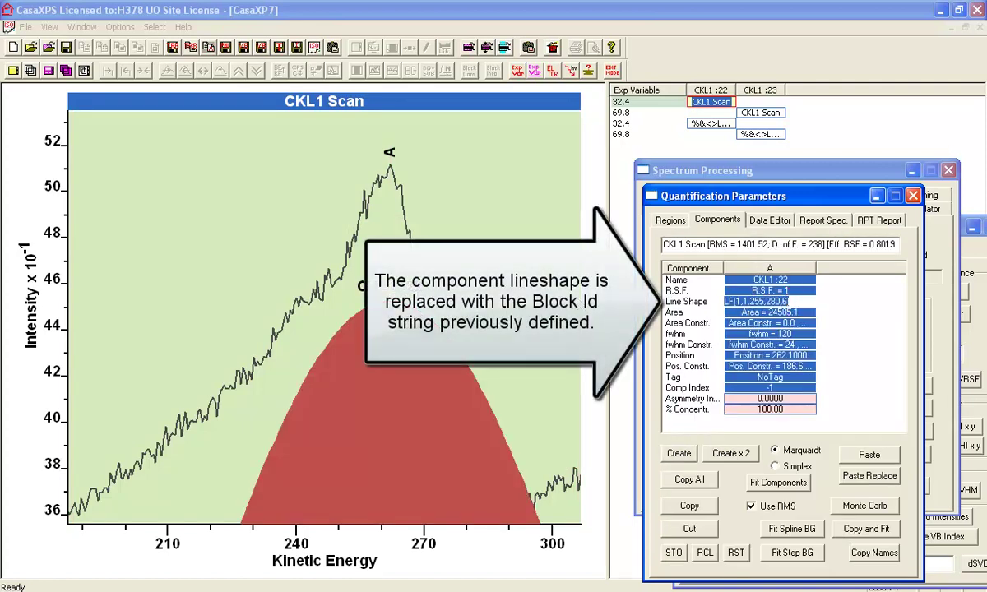
{"action": "type", "text": "%&<>LS-a"}
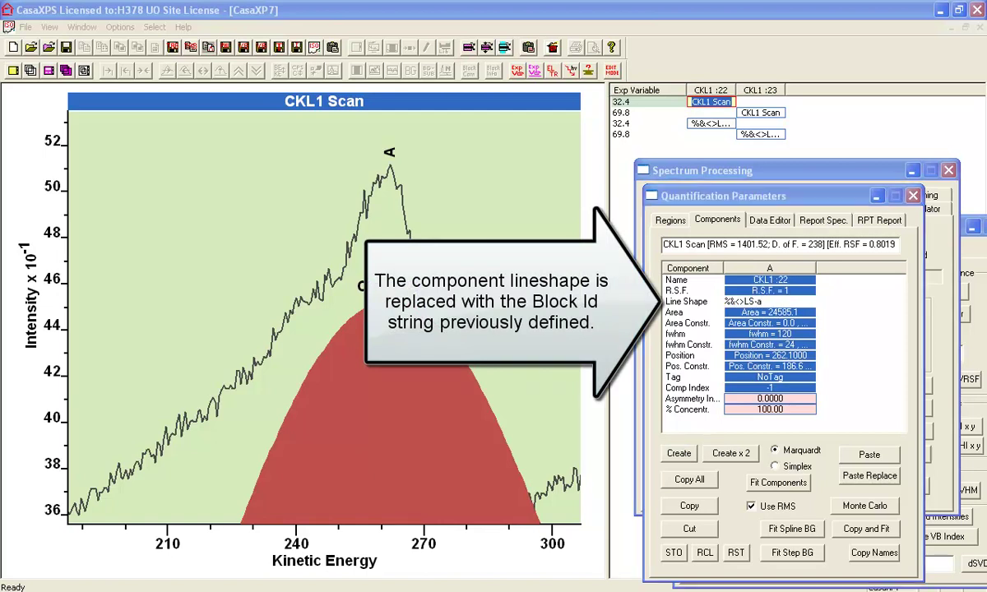
{"action": "key", "text": "Return"}
{"action": "key", "text": "Return"}
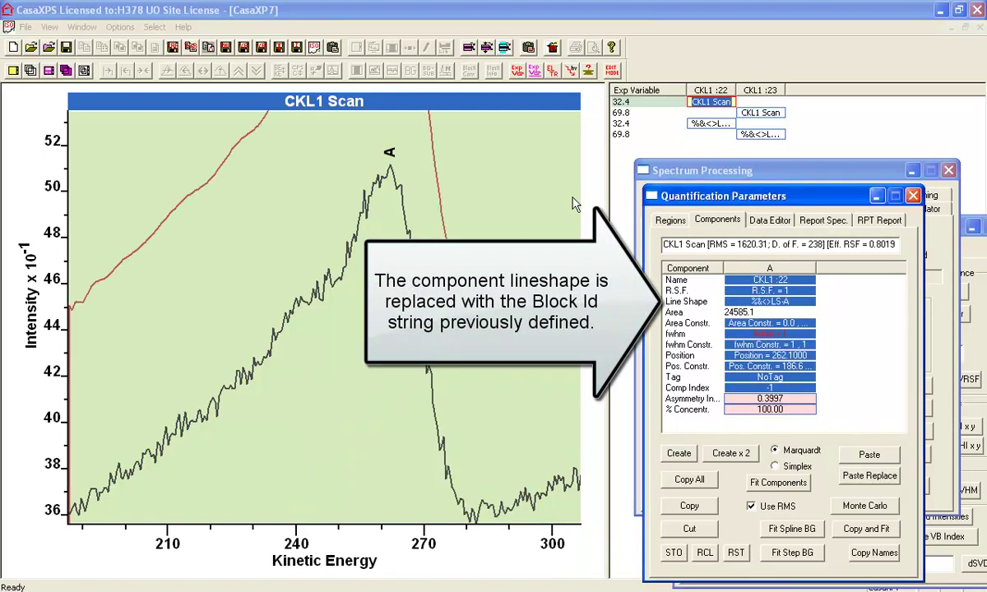
{"action": "left_click", "coordinate": [778, 482]}
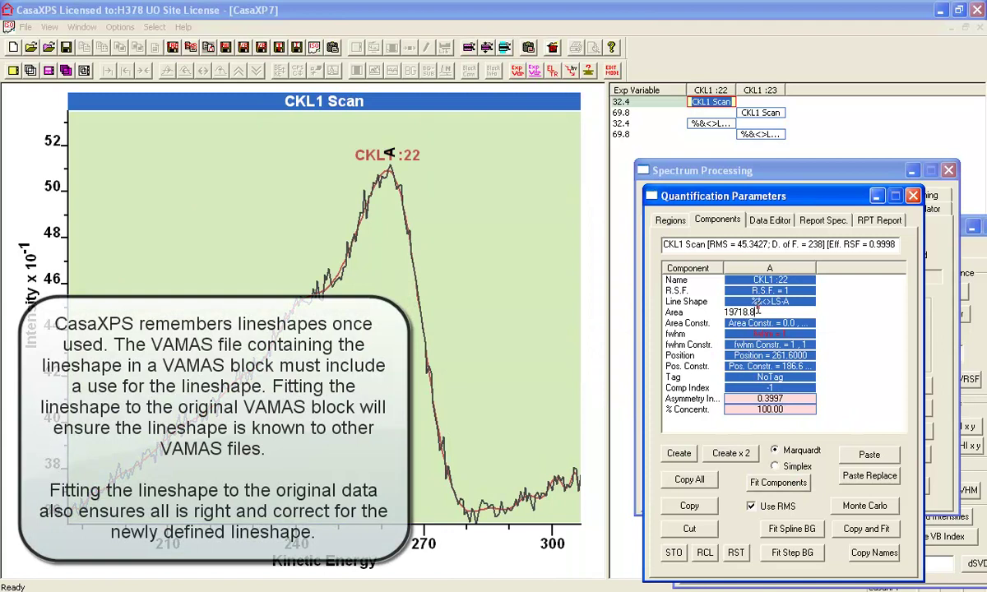
{"action": "left_click", "coordinate": [757, 306]}
{"action": "left_click", "coordinate": [770, 290]}
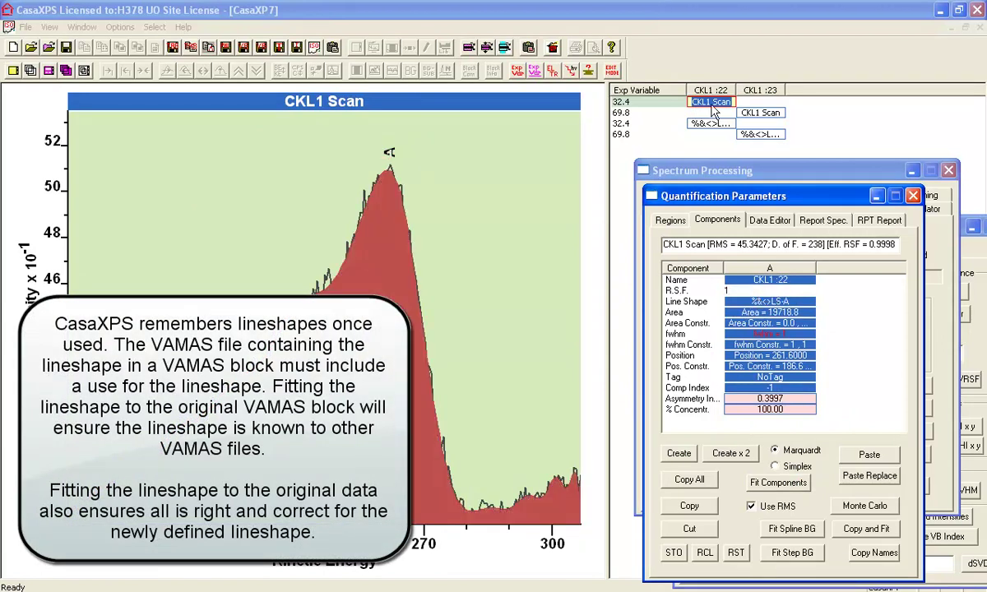
{"action": "left_click", "coordinate": [757, 115]}
{"action": "left_click", "coordinate": [671, 219]}
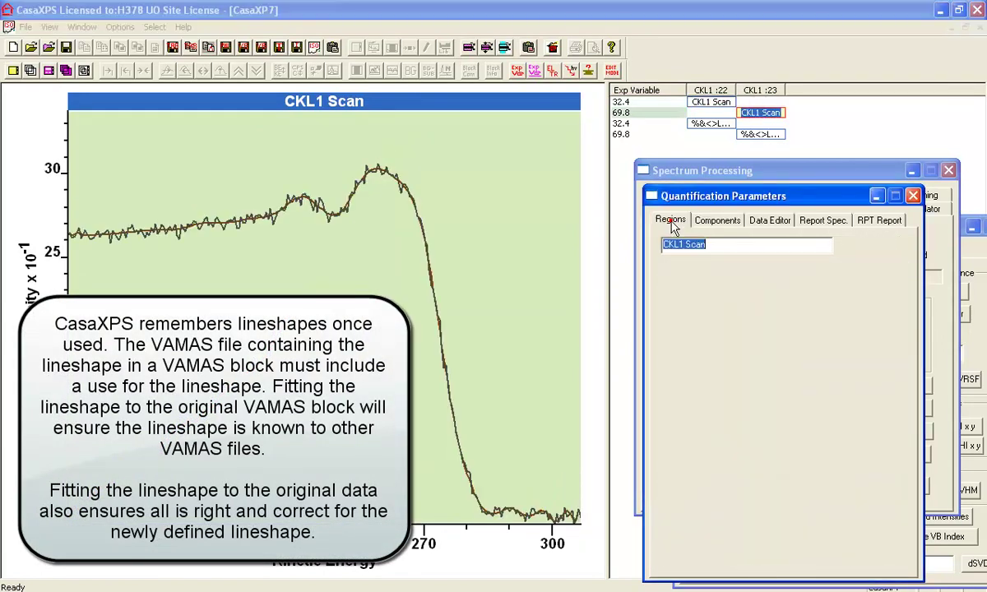
- Give the CKL1:23 region a Zero background
{"action": "left_click", "coordinate": [768, 325]}
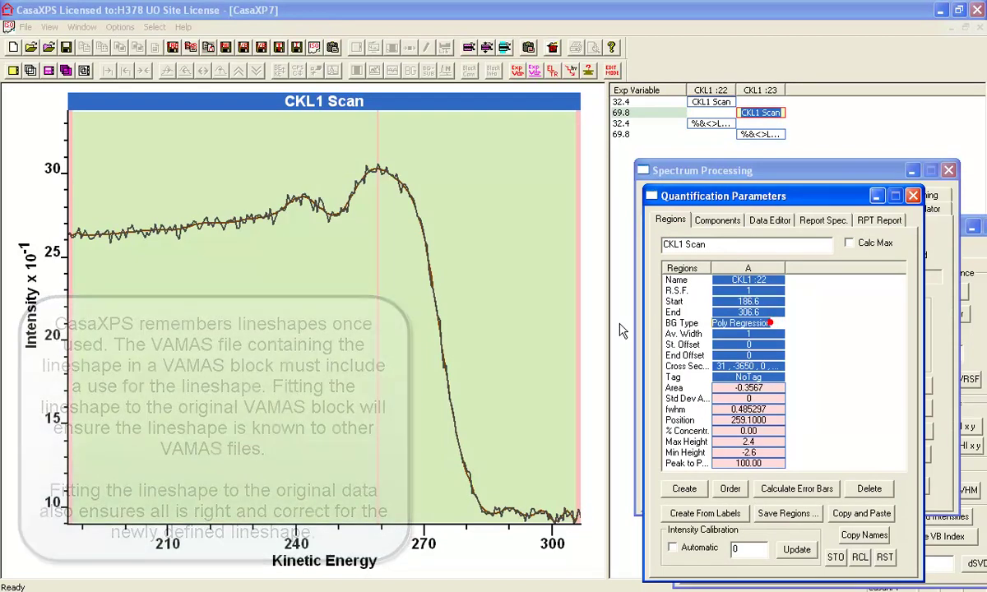
{"action": "type", "text": "Zero"}
{"action": "key", "text": "Return"}
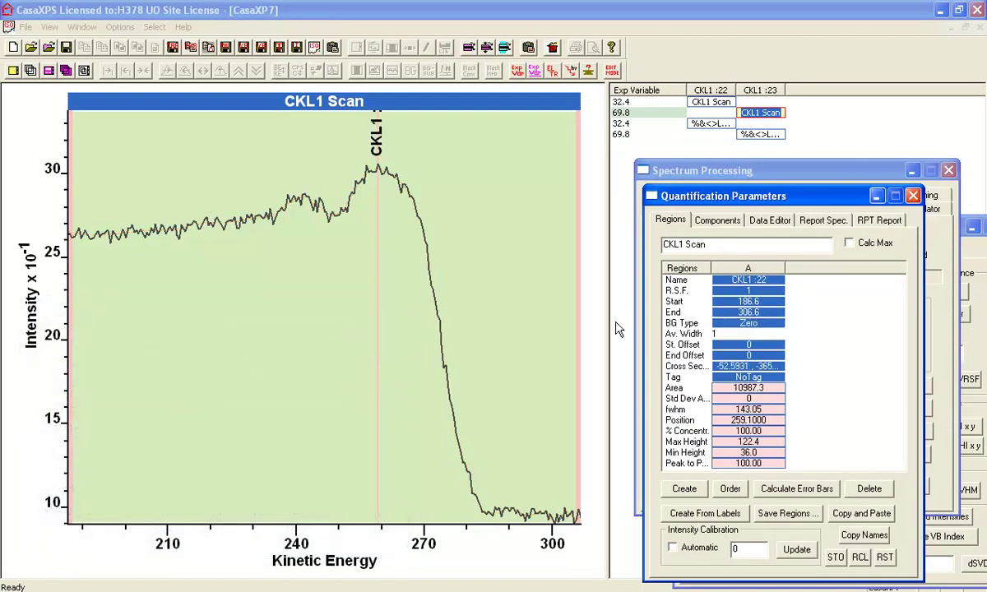
- Add a %&<>LS-B lineshape component and fit it to CKL1:23, reaching RMS 38.78
{"action": "left_click", "coordinate": [718, 221]}
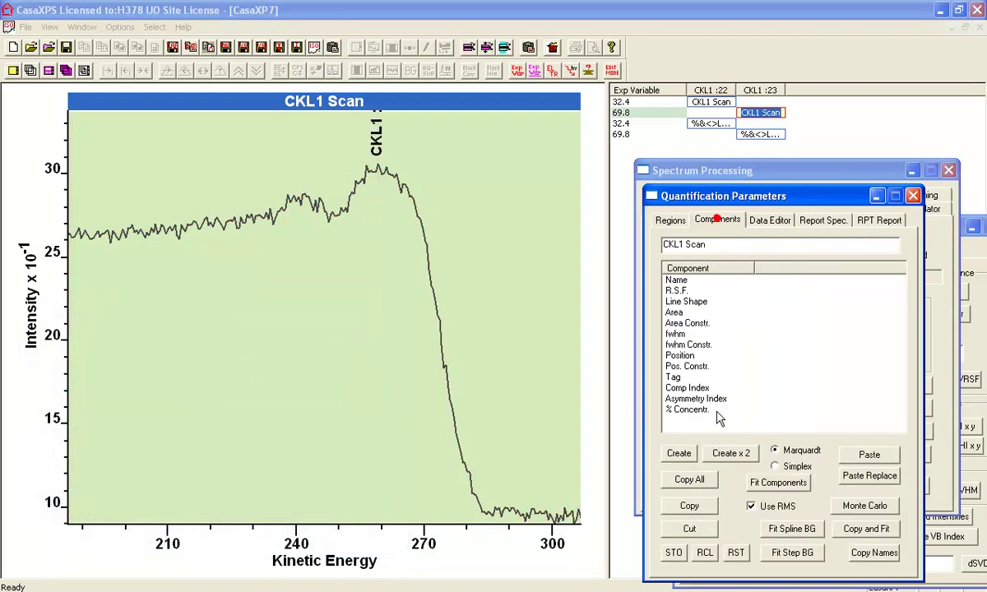
{"action": "left_click", "coordinate": [680, 455]}
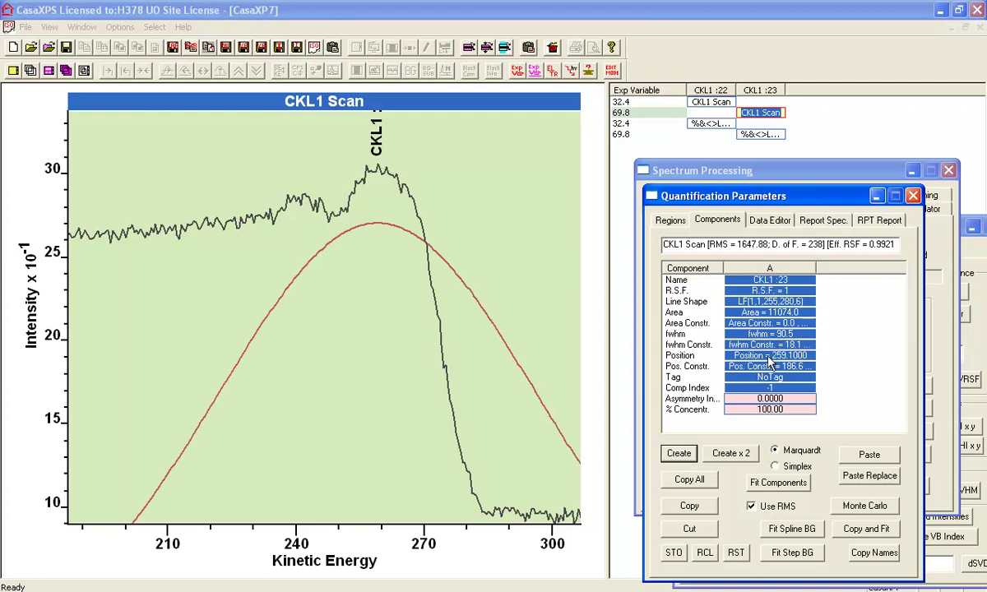
{"action": "double_click", "coordinate": [798, 306]}
{"action": "left_click", "coordinate": [696, 337]}
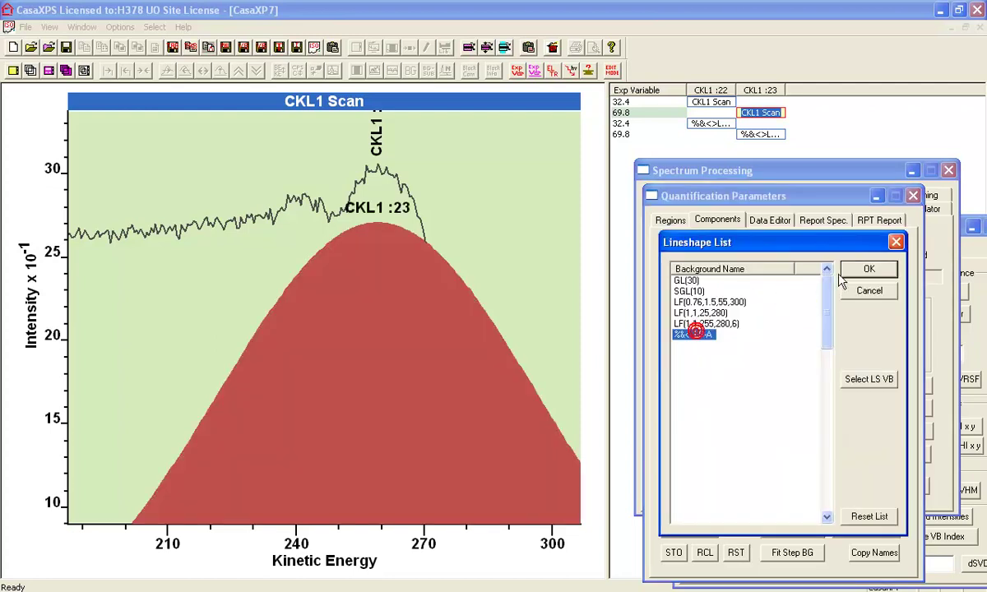
{"action": "left_click", "coordinate": [802, 268]}
{"action": "key", "text": "BackSpace"}
{"action": "type", "text": "b"}
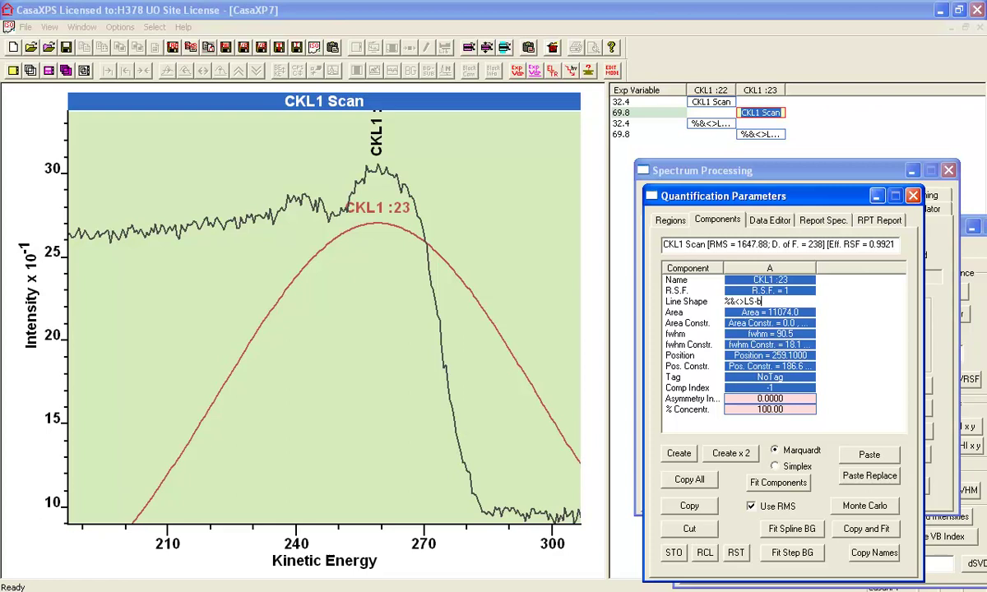
{"action": "key", "text": "Return"}
{"action": "key", "text": "Return"}
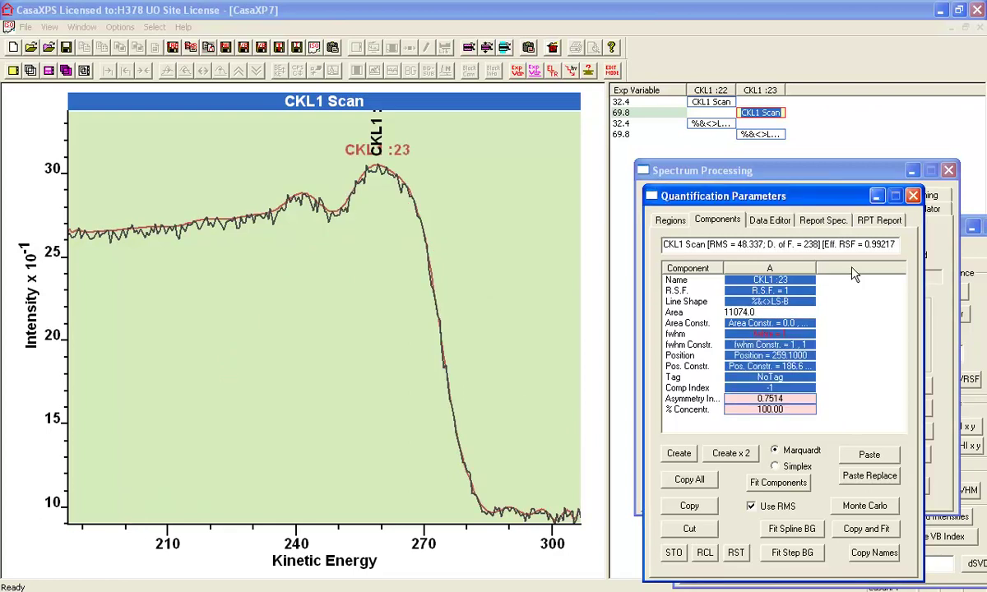
{"action": "left_click", "coordinate": [778, 482]}
- Paste the CKL1:23 component onto CKL1:22 and tie its position to A - 2.5
{"action": "left_click", "coordinate": [761, 343]}
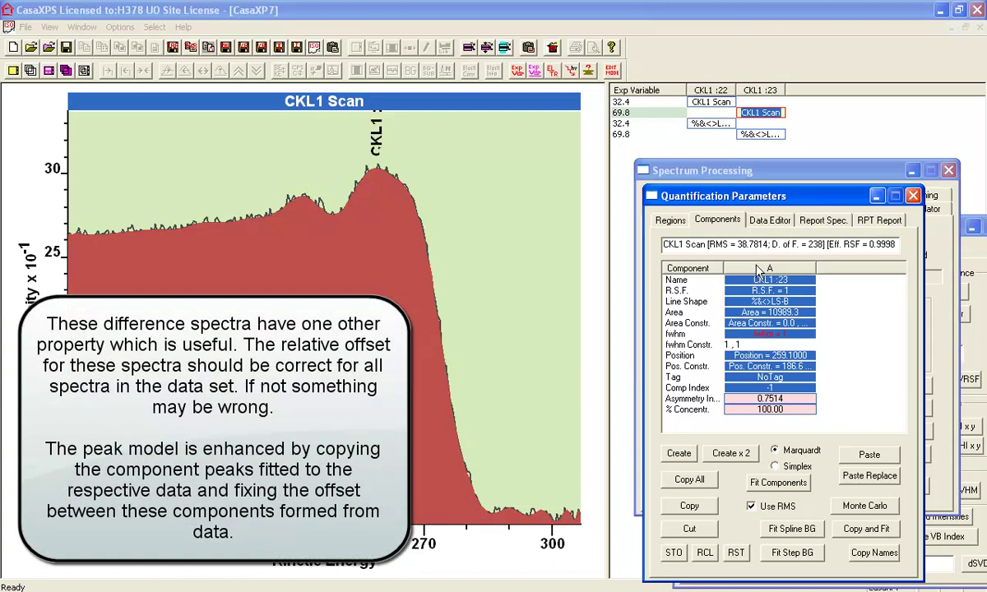
{"action": "left_click", "coordinate": [689, 507]}
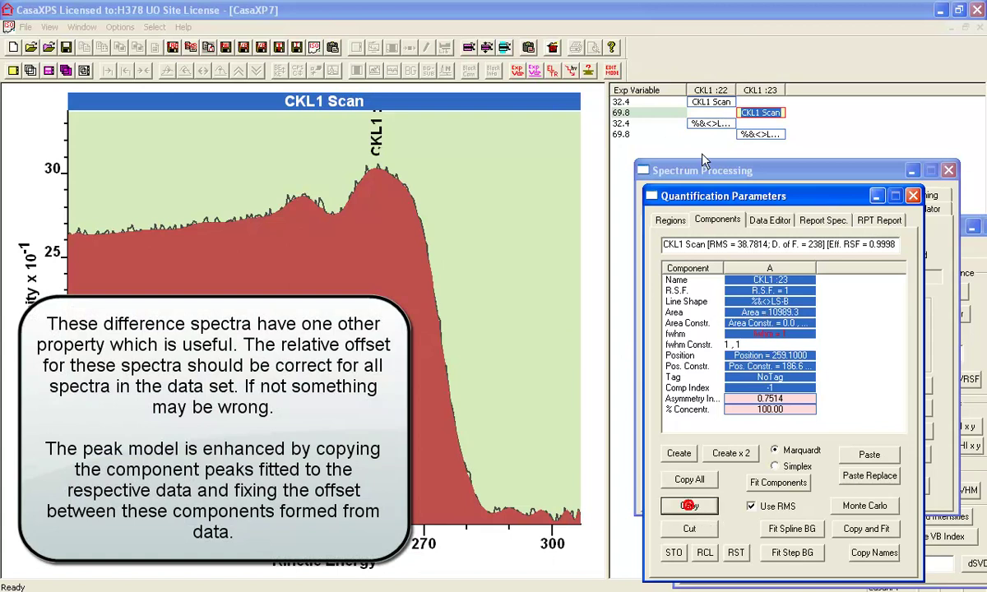
{"action": "left_click", "coordinate": [704, 103]}
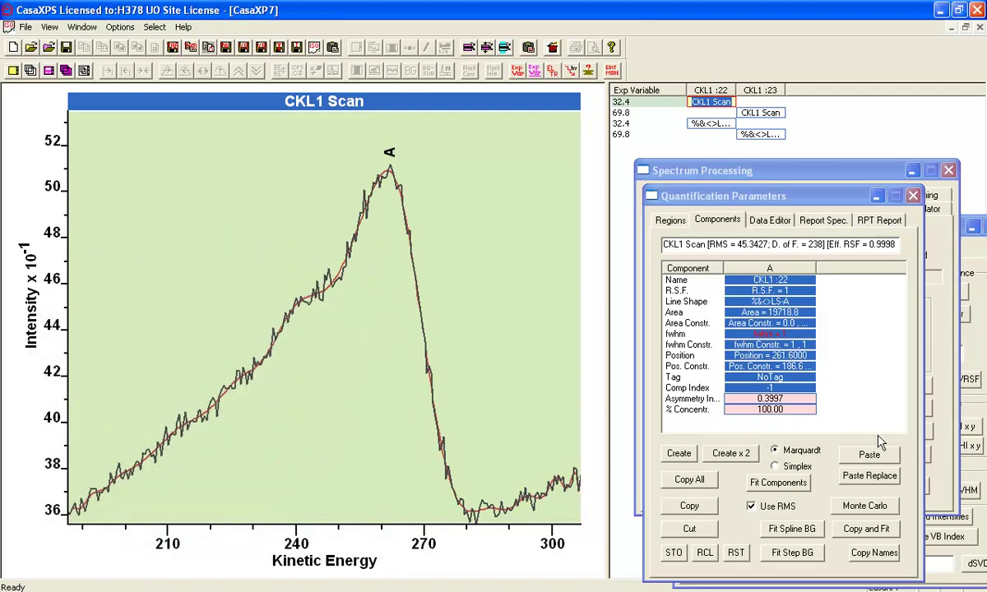
{"action": "left_click", "coordinate": [864, 460]}
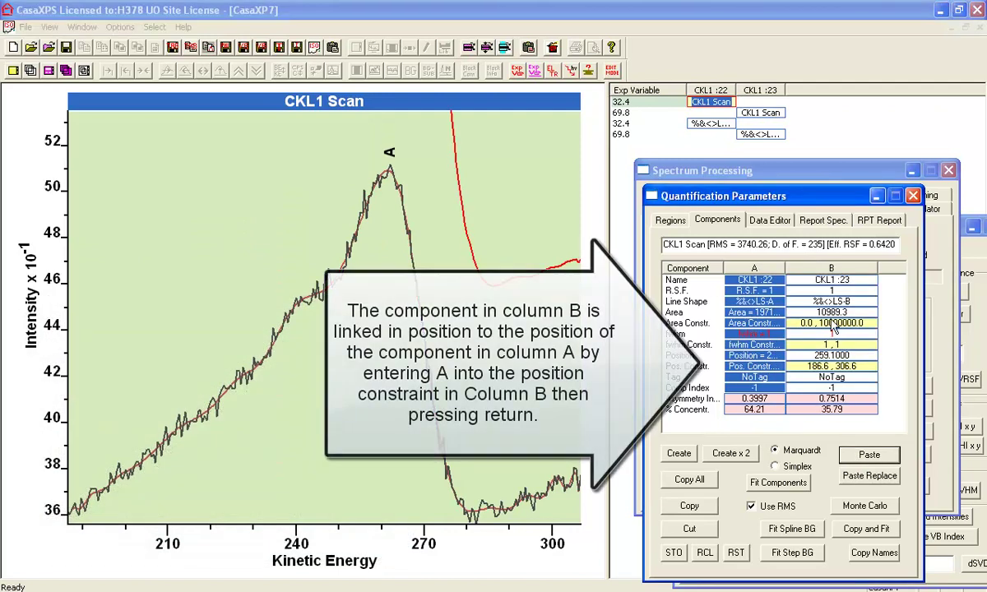
{"action": "left_click", "coordinate": [838, 367]}
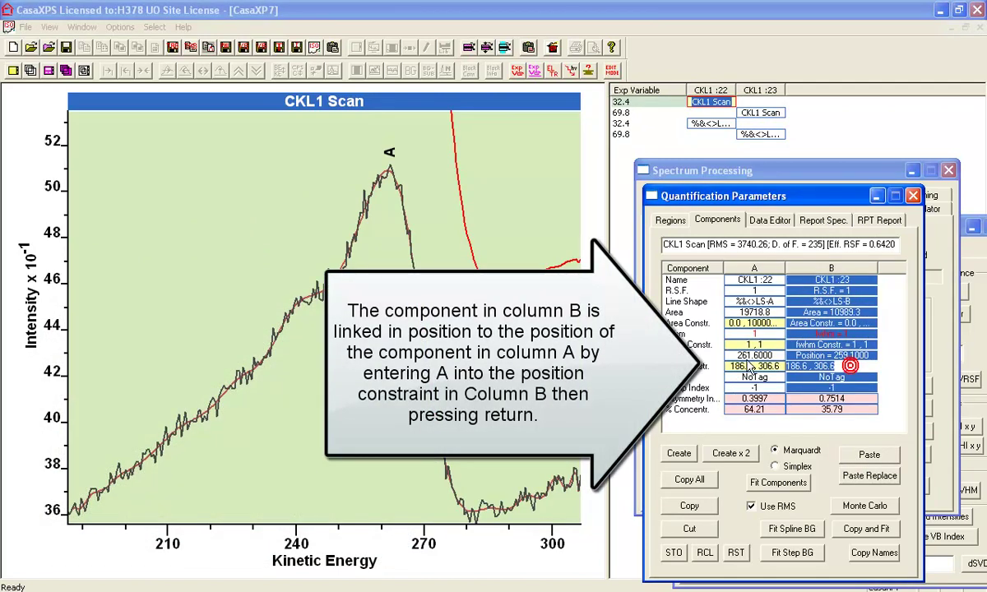
{"action": "type", "text": "A"}
{"action": "key", "text": "Return"}
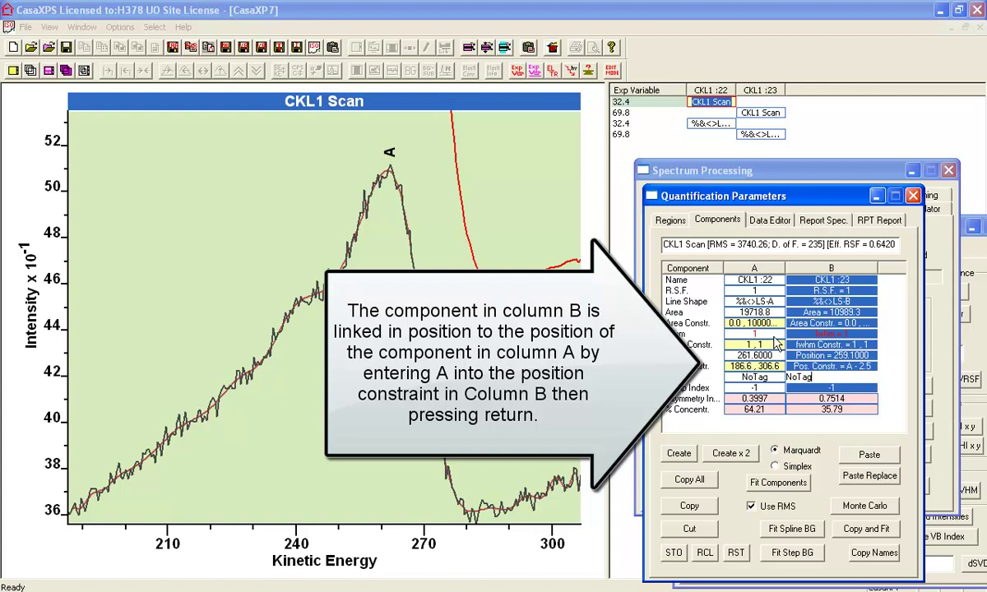
- Name the two components A and B and copy both
{"action": "left_click", "coordinate": [763, 284]}
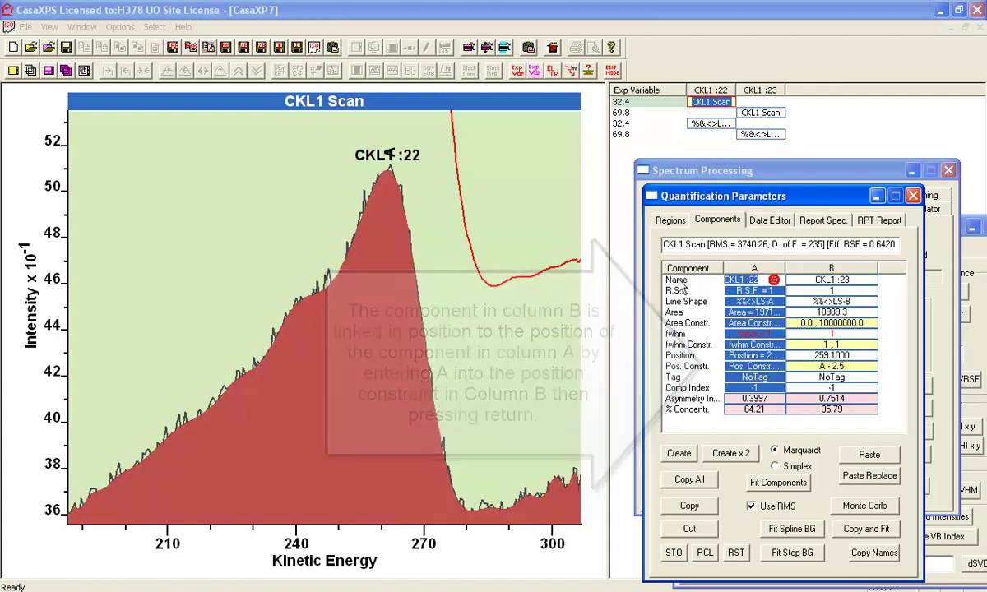
{"action": "type", "text": "A"}
{"action": "key", "text": "Return"}
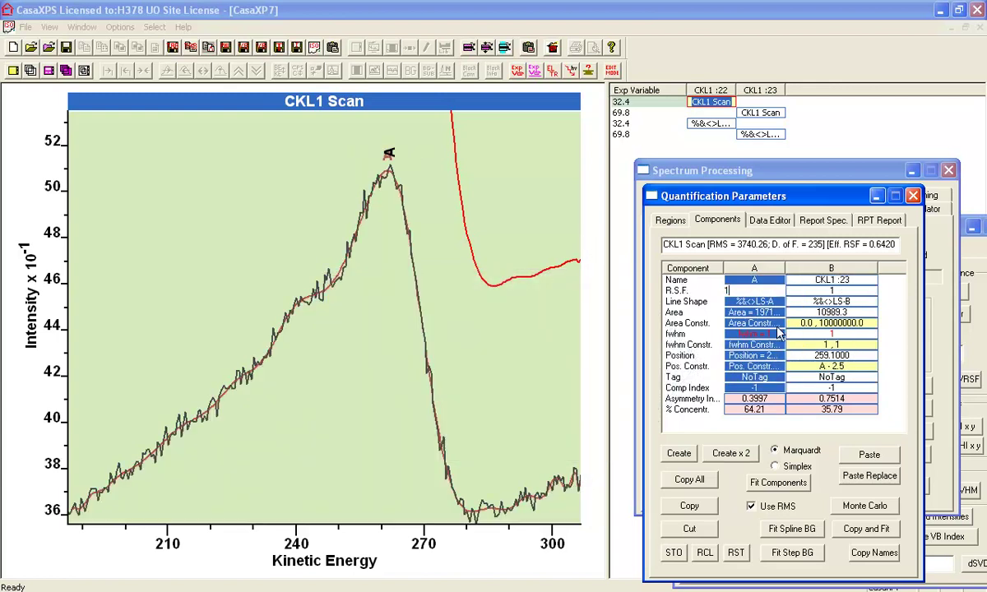
{"action": "left_click", "coordinate": [855, 281]}
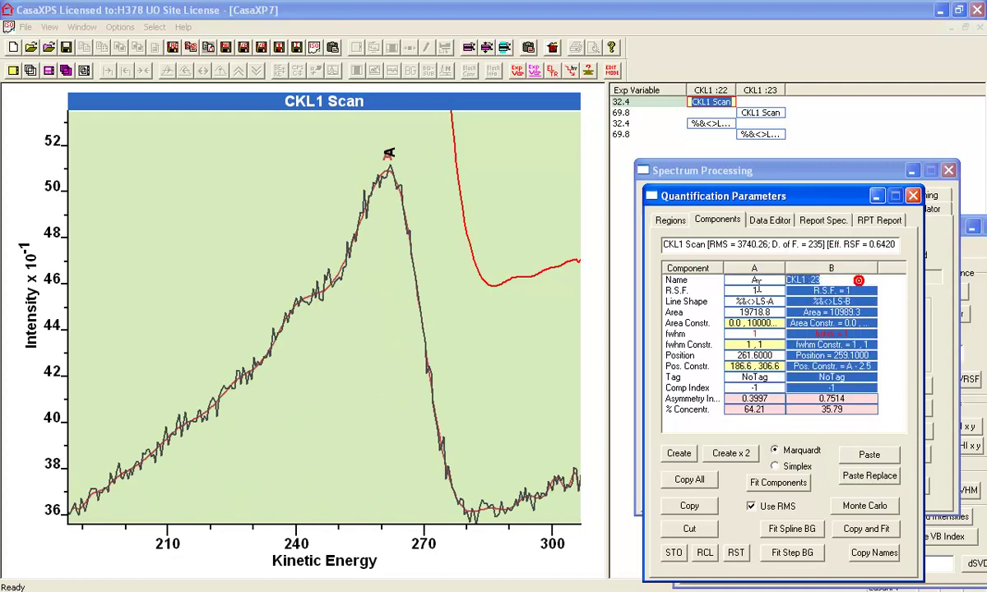
{"action": "type", "text": "B"}
{"action": "key", "text": "Return"}
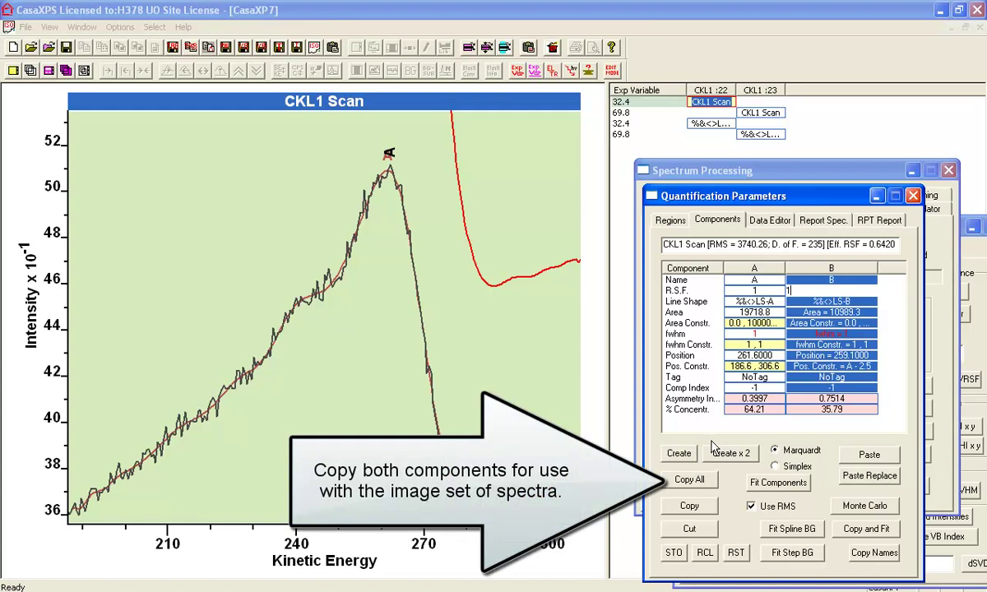
{"action": "left_click", "coordinate": [687, 480]}
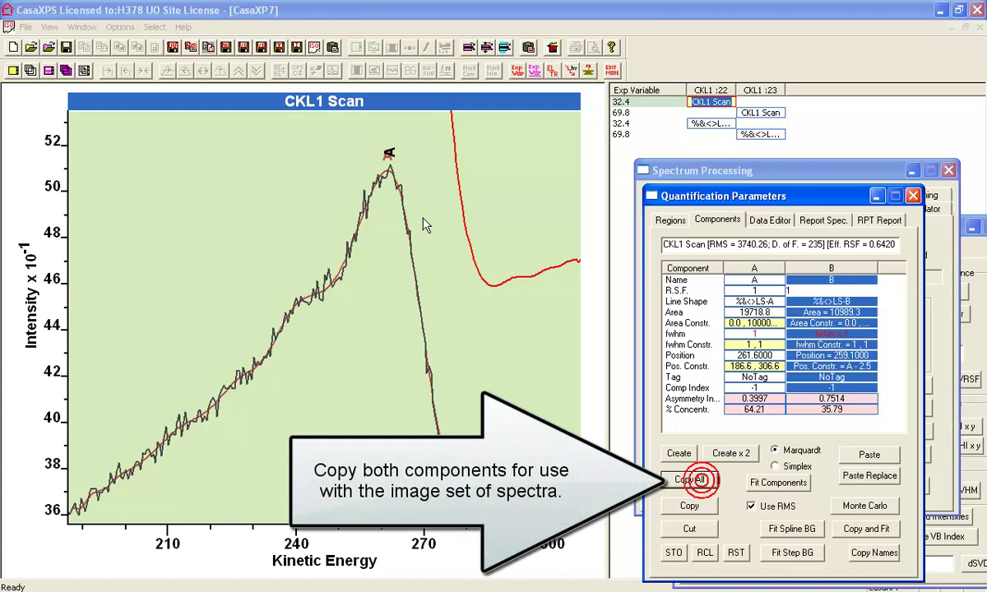
{"action": "left_click", "coordinate": [81, 27]}
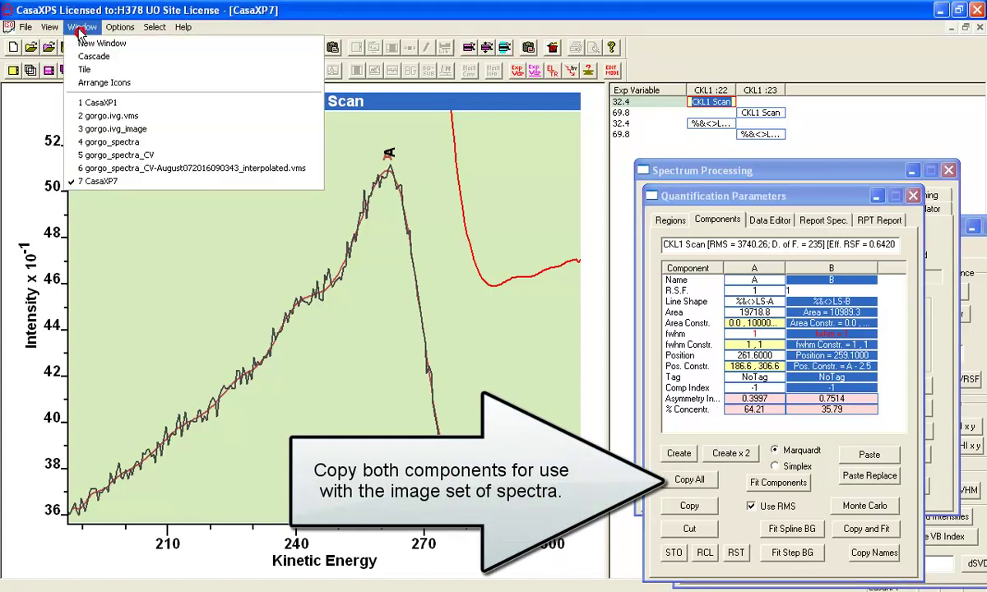
- In gorgo_spectra, add a Zero-background region to pixel 1's spectrum
{"action": "left_click", "coordinate": [98, 143]}
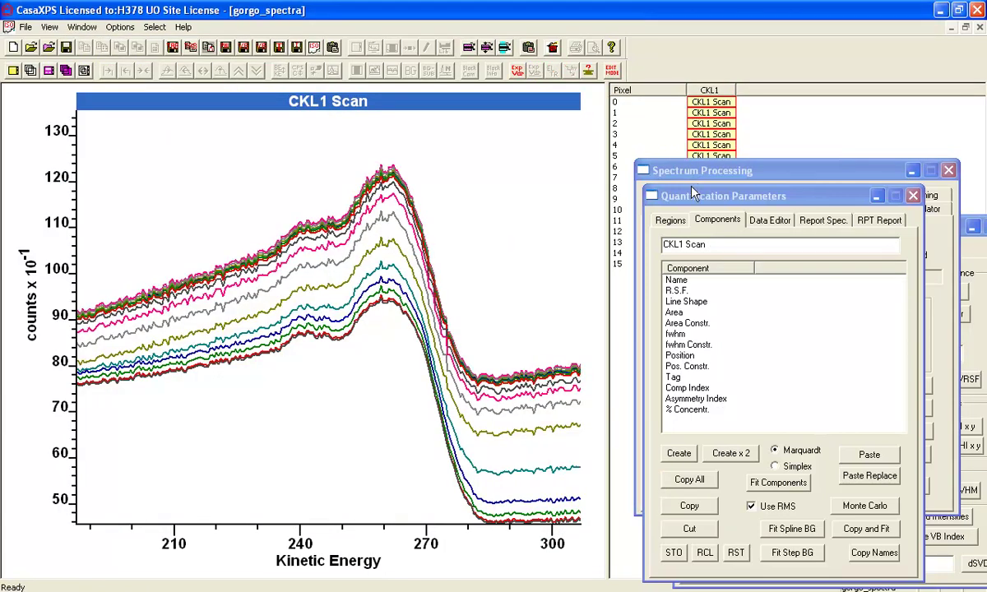
{"action": "left_click_drag", "start_coordinate": [567, 130], "coordinate": [556, 131]}
{"action": "left_click", "coordinate": [670, 219]}
{"action": "left_click", "coordinate": [657, 113]}
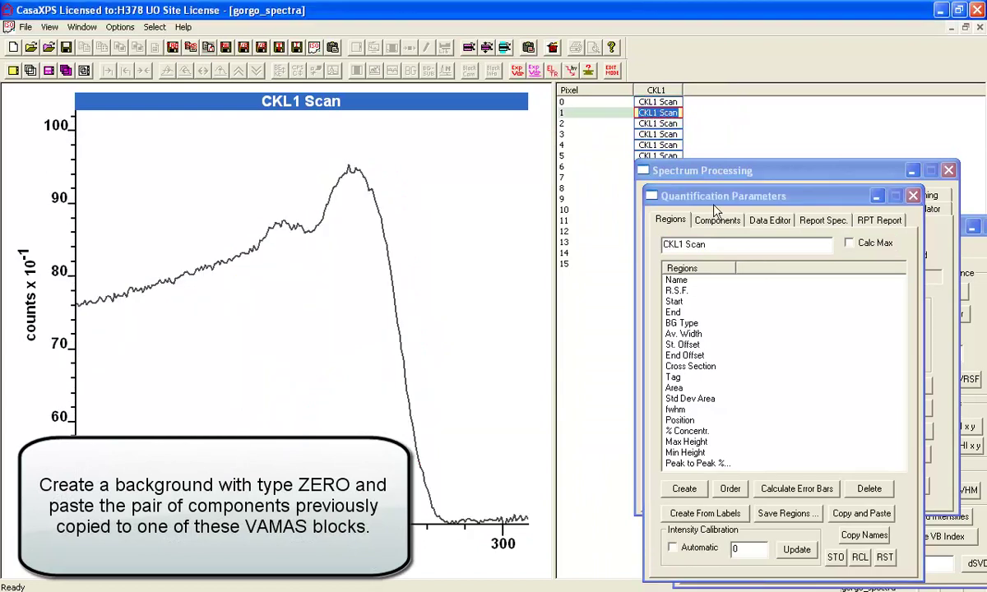
{"action": "left_click", "coordinate": [683, 488]}
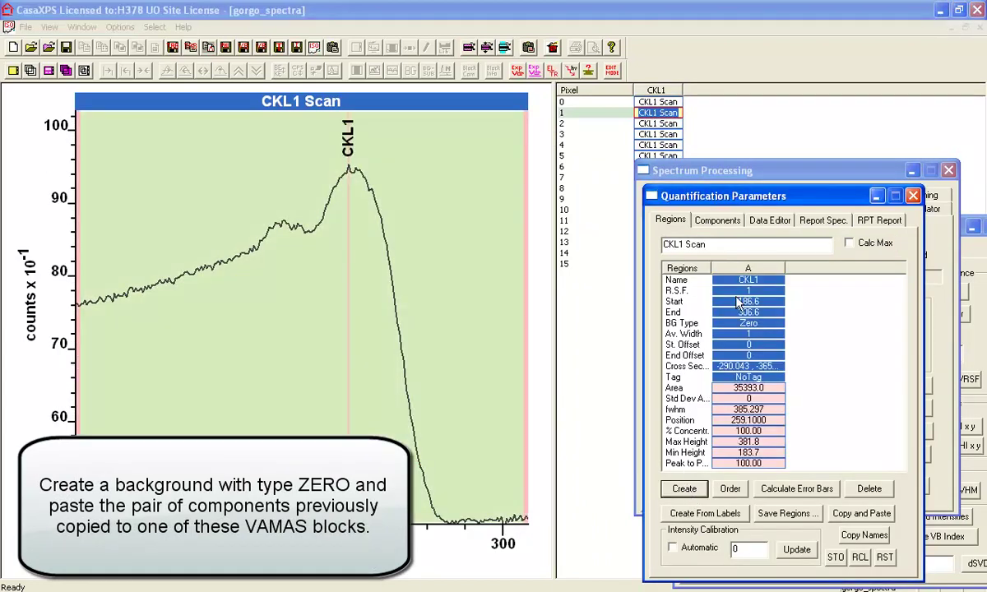
- Replace its components with the copied A and B pair and fit them (RMS 47.5094)
{"action": "left_click", "coordinate": [718, 220]}
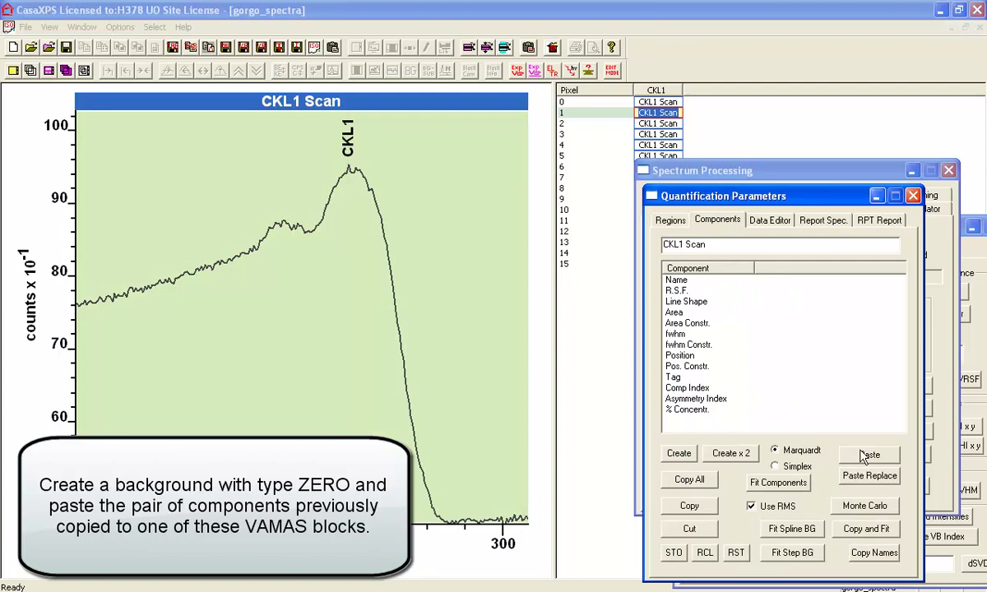
{"action": "left_click", "coordinate": [869, 476]}
{"action": "left_click", "coordinate": [753, 410]}
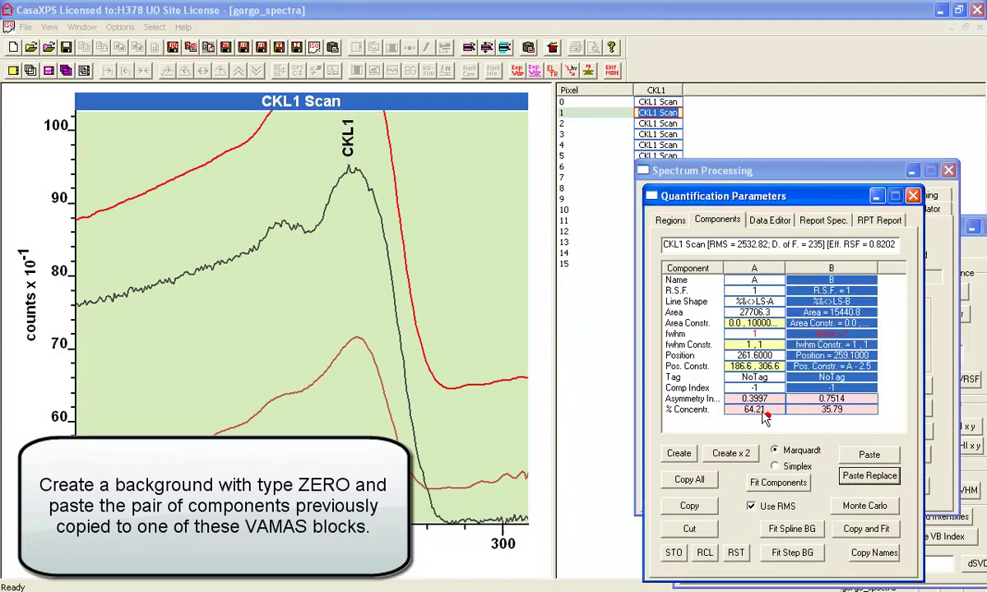
{"action": "left_click", "coordinate": [778, 486]}
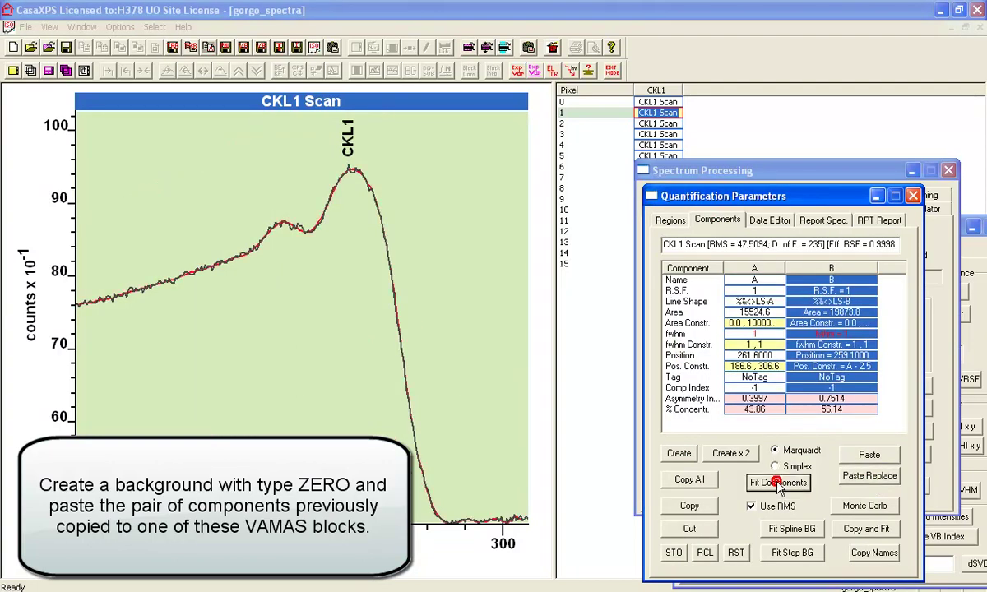
{"action": "left_click", "coordinate": [391, 72]}
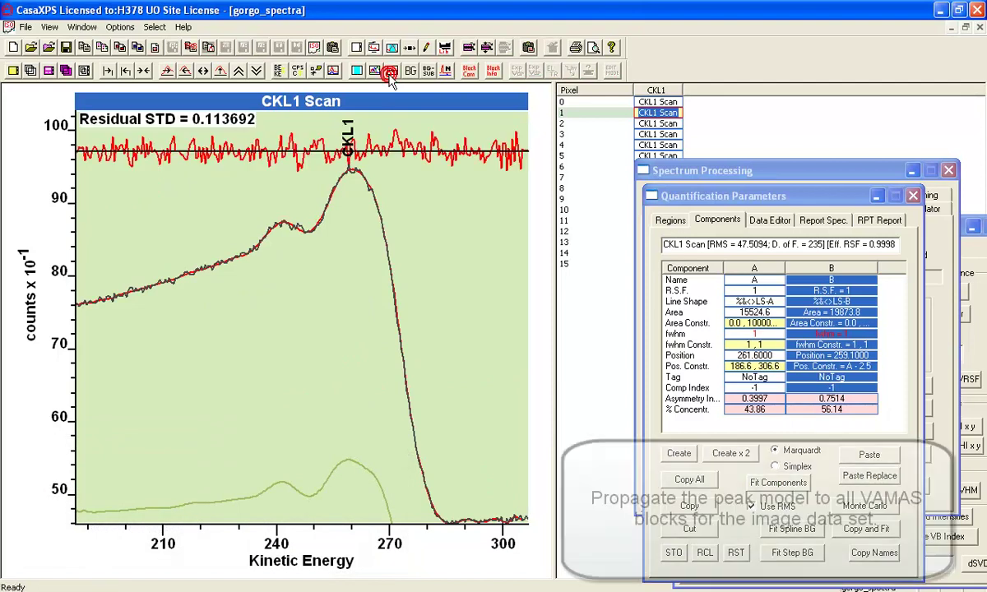
{"action": "left_click", "coordinate": [391, 72]}
- Propagate the region and auto-fitted A/B components to all gorgo_spectra pixel spectra
{"action": "left_click", "coordinate": [623, 92]}
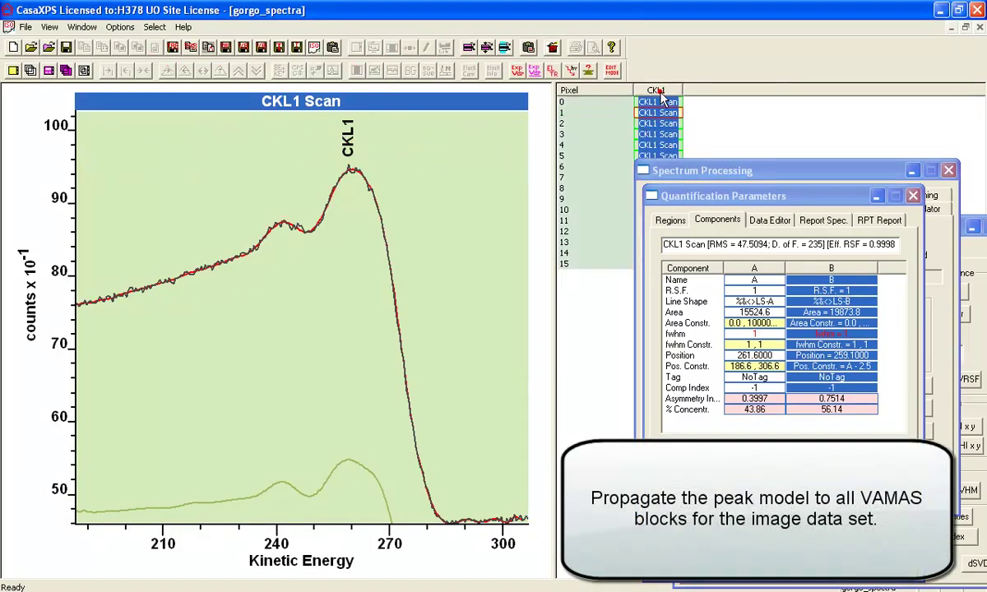
{"action": "left_click_drag", "start_coordinate": [623, 93], "coordinate": [276, 131]}
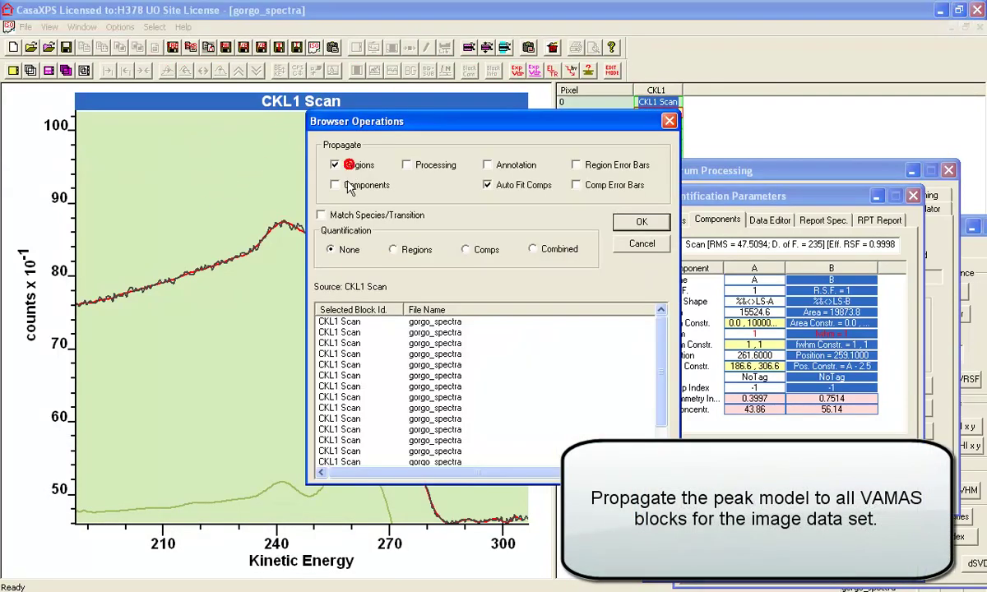
{"action": "left_click", "coordinate": [633, 221]}
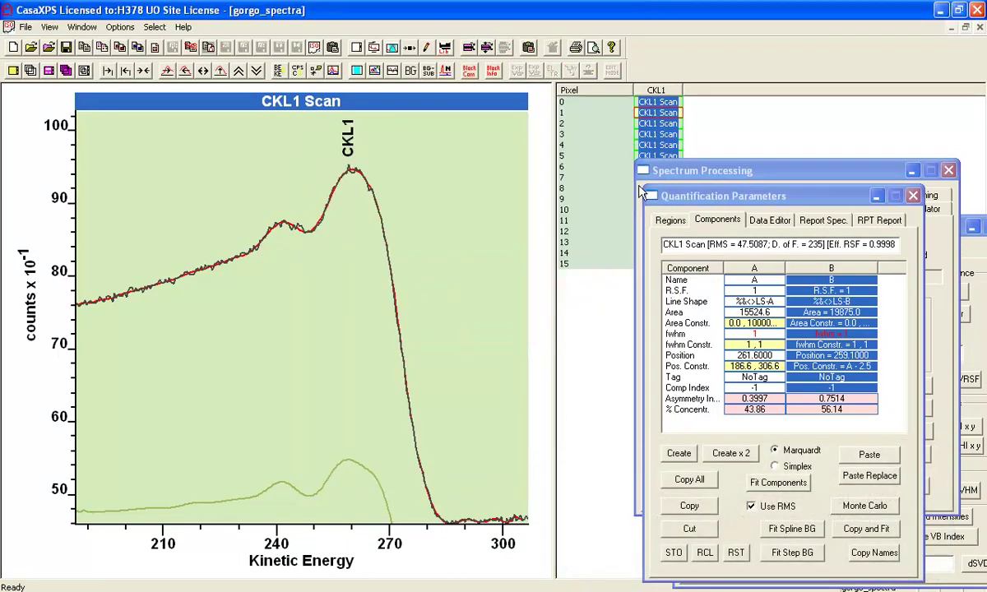
- Set the plot's intensity axis minimum to 0
{"action": "left_click", "coordinate": [373, 48]}
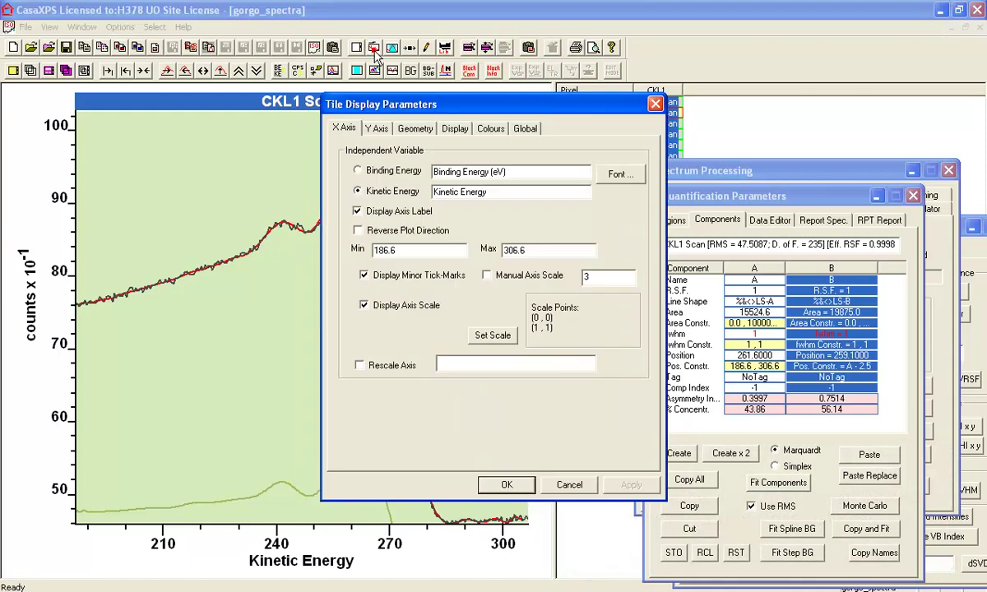
{"action": "left_click", "coordinate": [380, 128]}
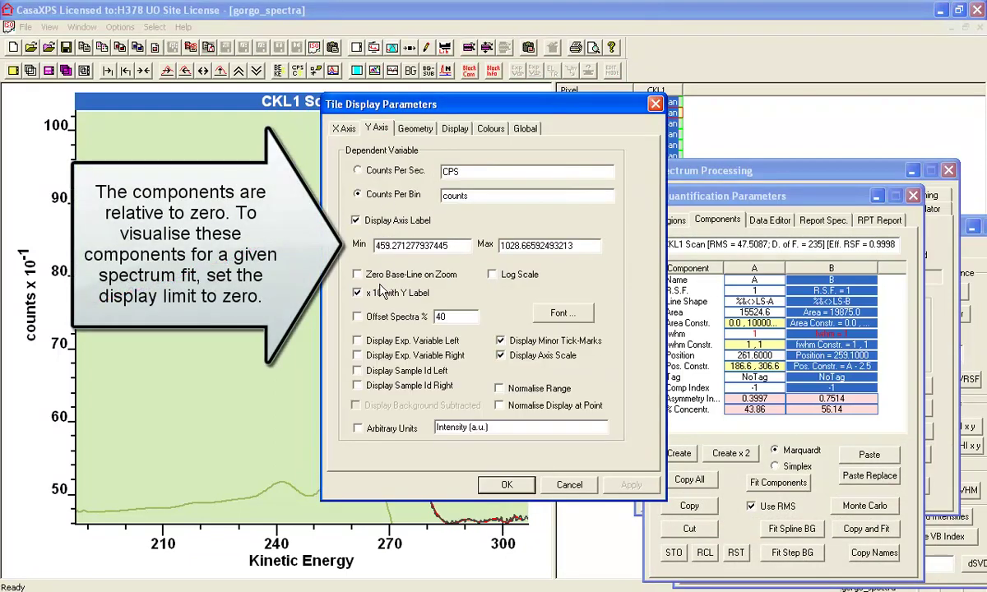
{"action": "left_click_drag", "start_coordinate": [450, 246], "coordinate": [345, 255]}
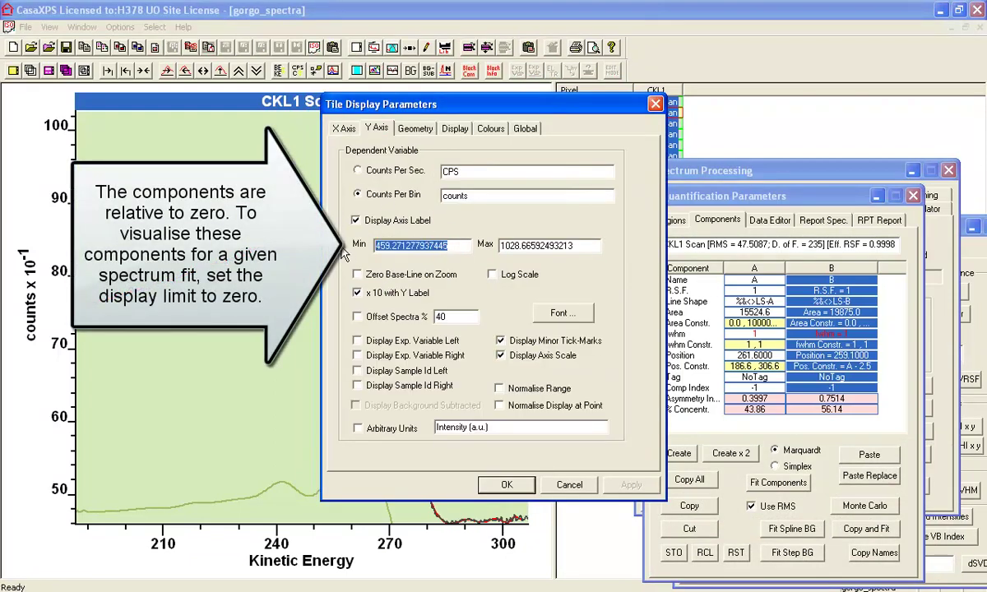
{"action": "type", "text": "0"}
{"action": "key", "text": "Return"}
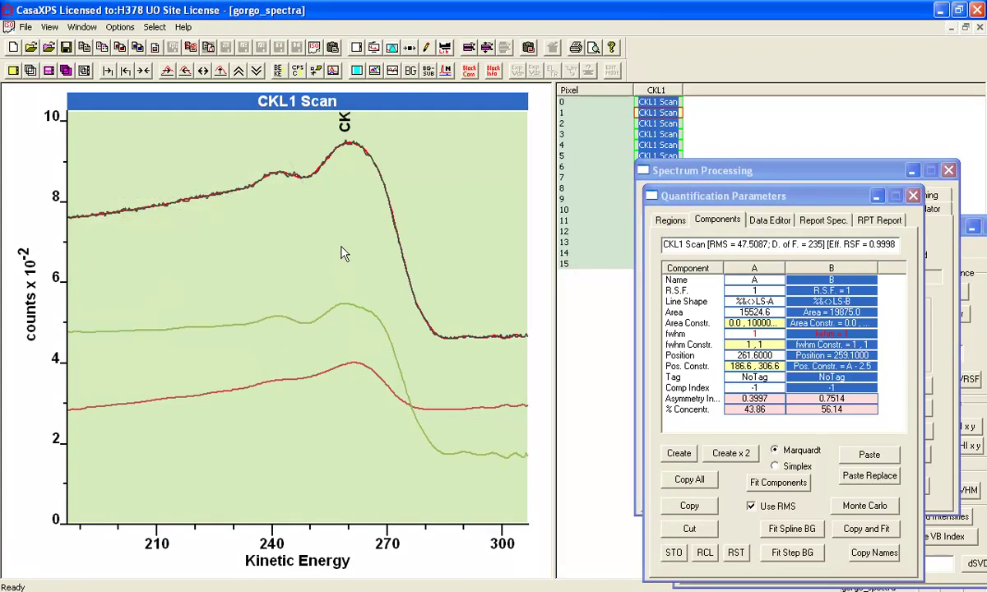
- Overlay all VAMAS blocks and convert components A and B into chemical-state images in CasaXP9
{"action": "left_click", "coordinate": [964, 224]}
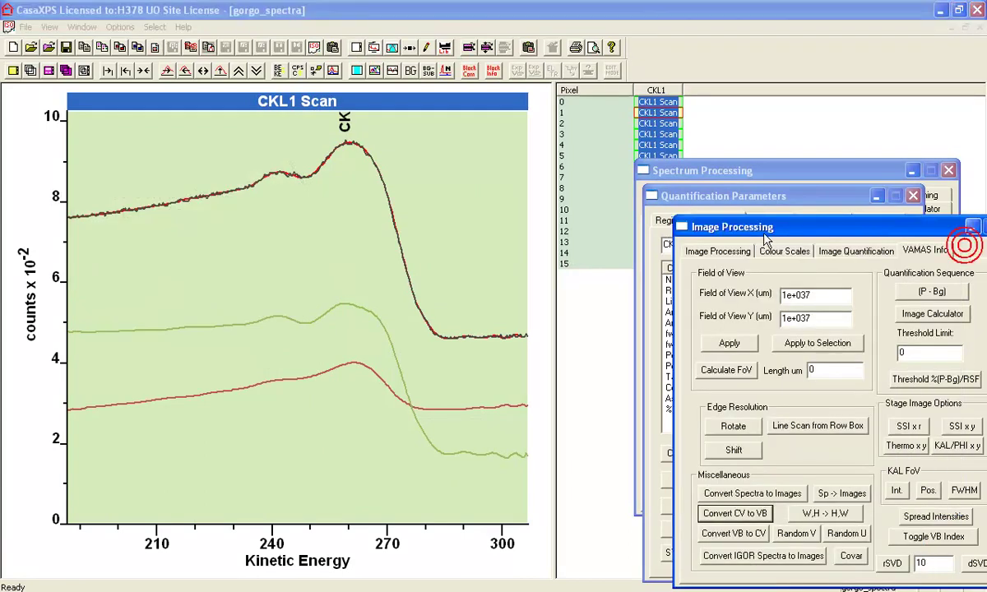
{"action": "left_click", "coordinate": [687, 227]}
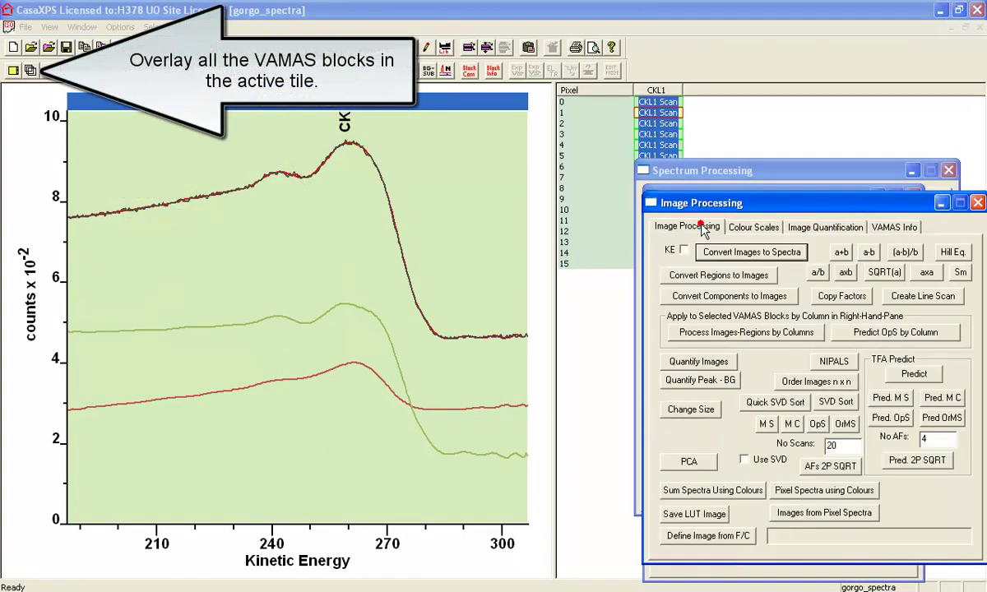
{"action": "left_click", "coordinate": [662, 93]}
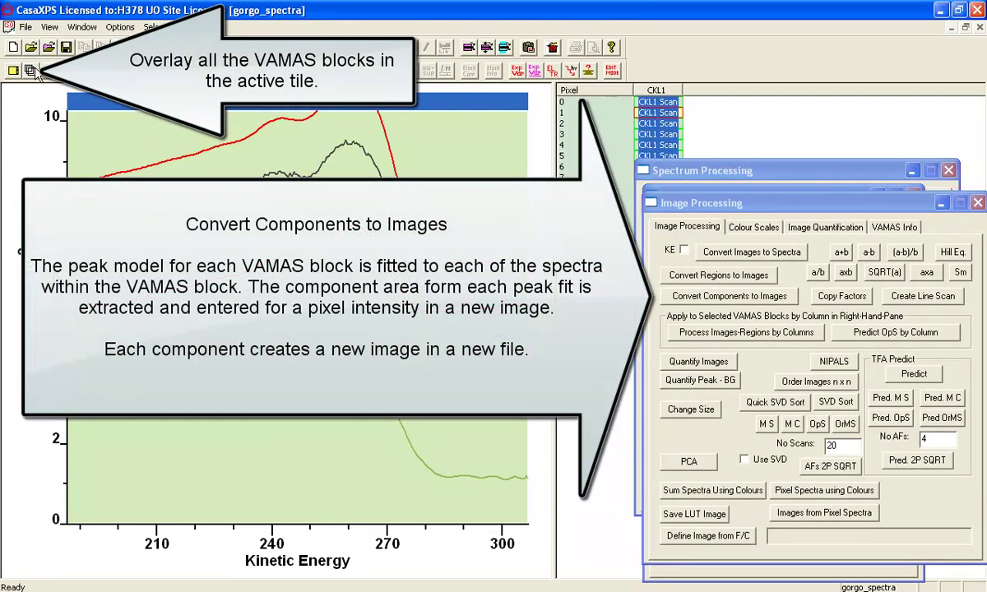
{"action": "left_click", "coordinate": [728, 297]}
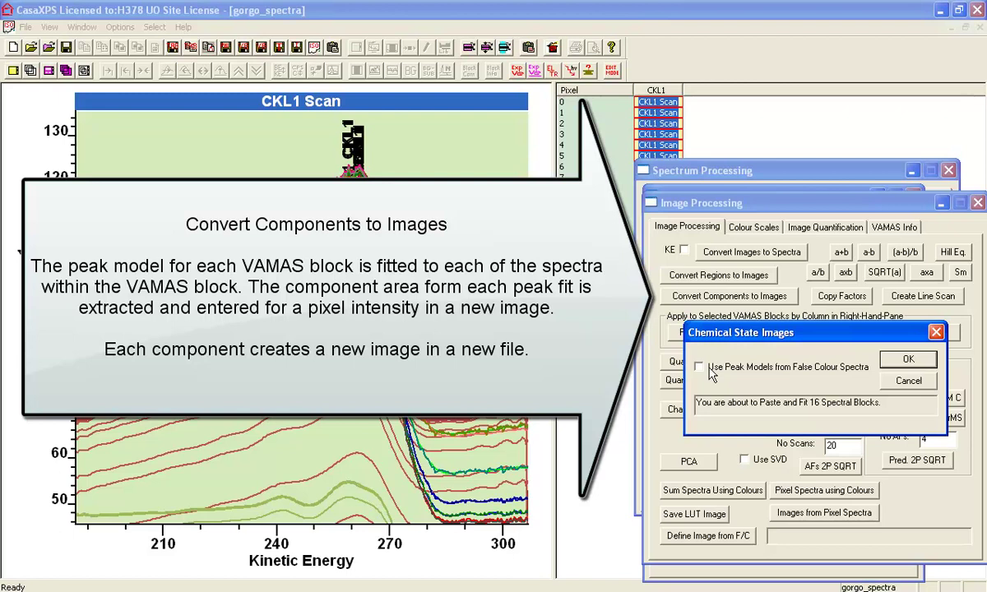
{"action": "left_click", "coordinate": [885, 366]}
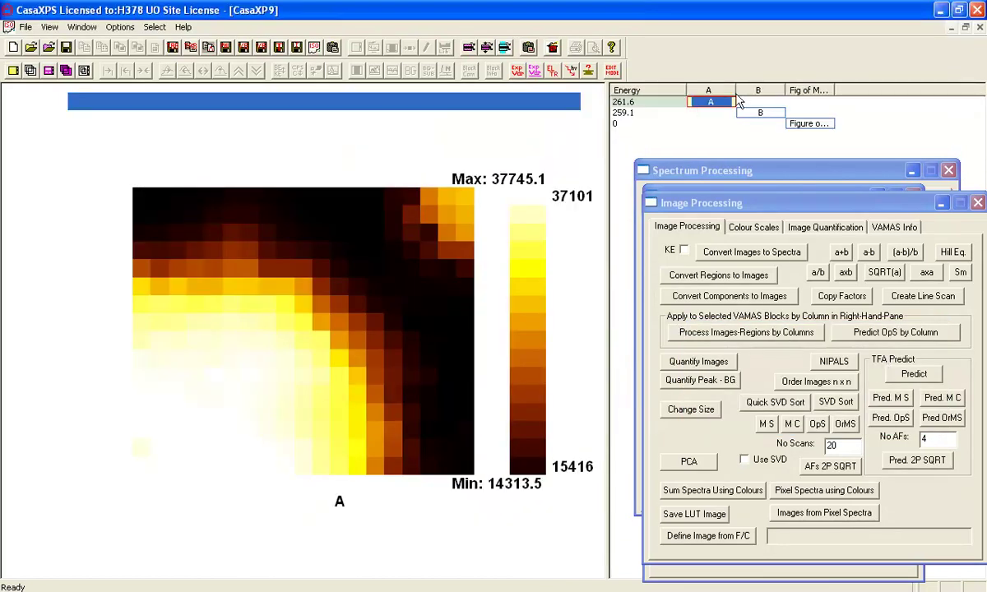
- Apply the Bi-colour colour scale to component image A
{"action": "left_click", "coordinate": [730, 225]}
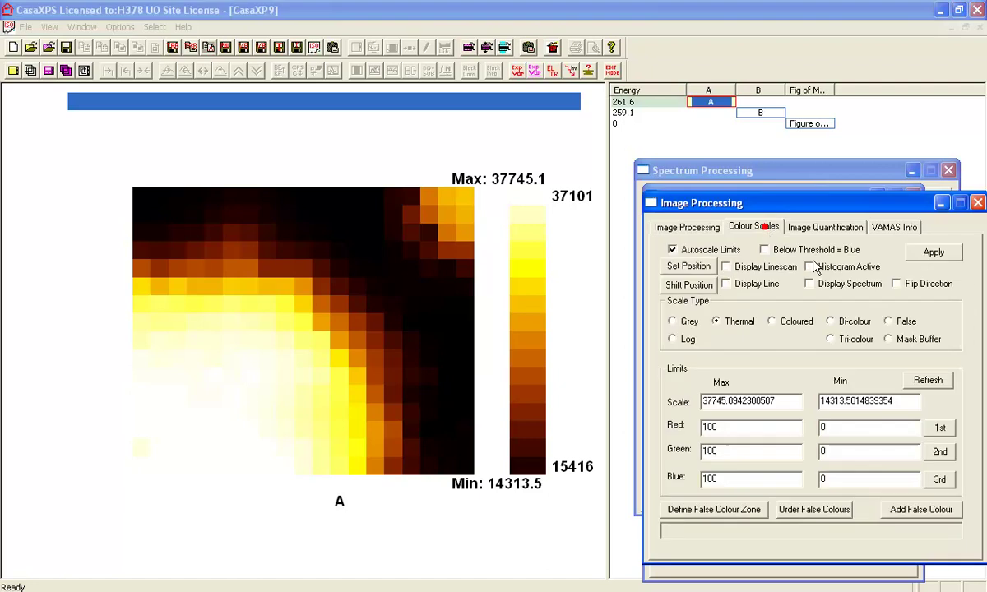
{"action": "left_click", "coordinate": [831, 321]}
{"action": "left_click", "coordinate": [933, 251]}
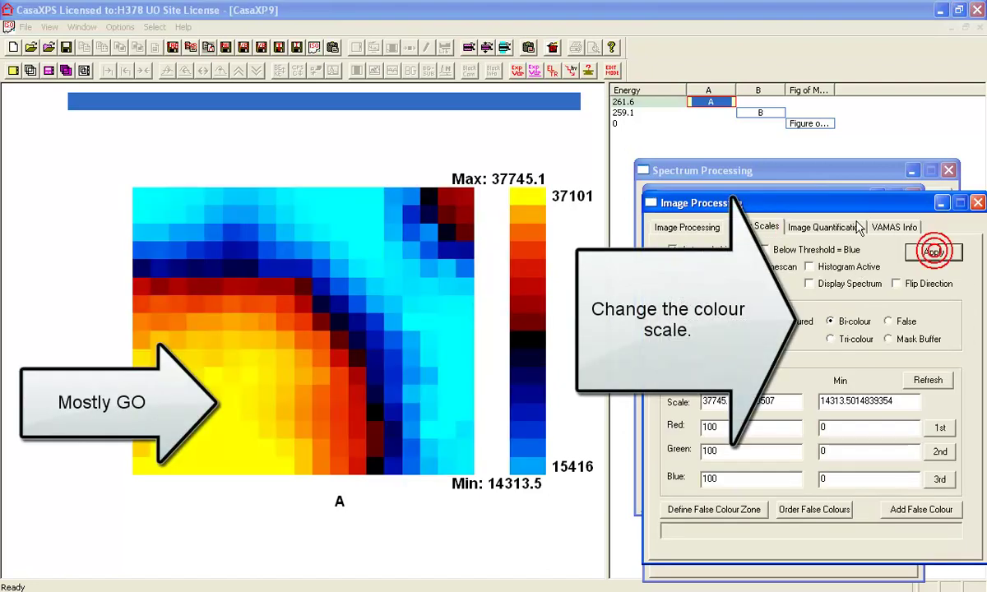
- Overlay components A and B as a red/green map, back on Image Processing
{"action": "left_click", "coordinate": [723, 108], "text": "shift"}
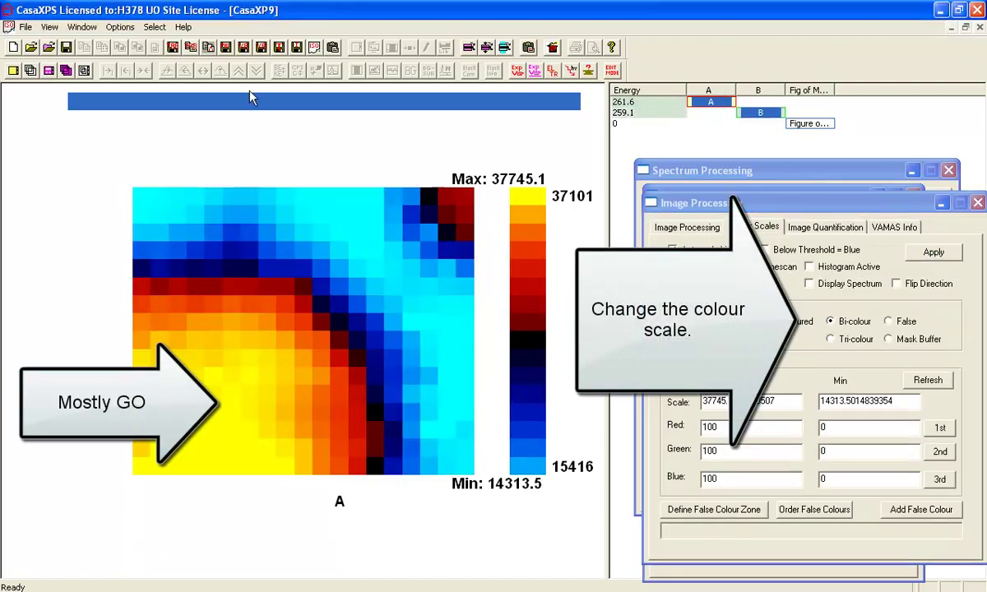
{"action": "left_click", "coordinate": [29, 71]}
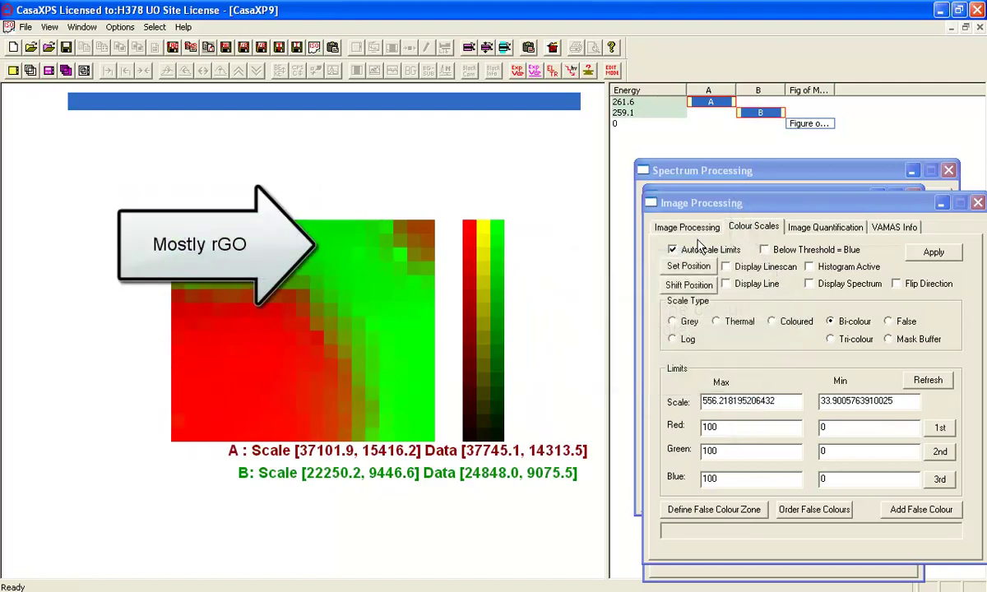
{"action": "left_click", "coordinate": [750, 229]}
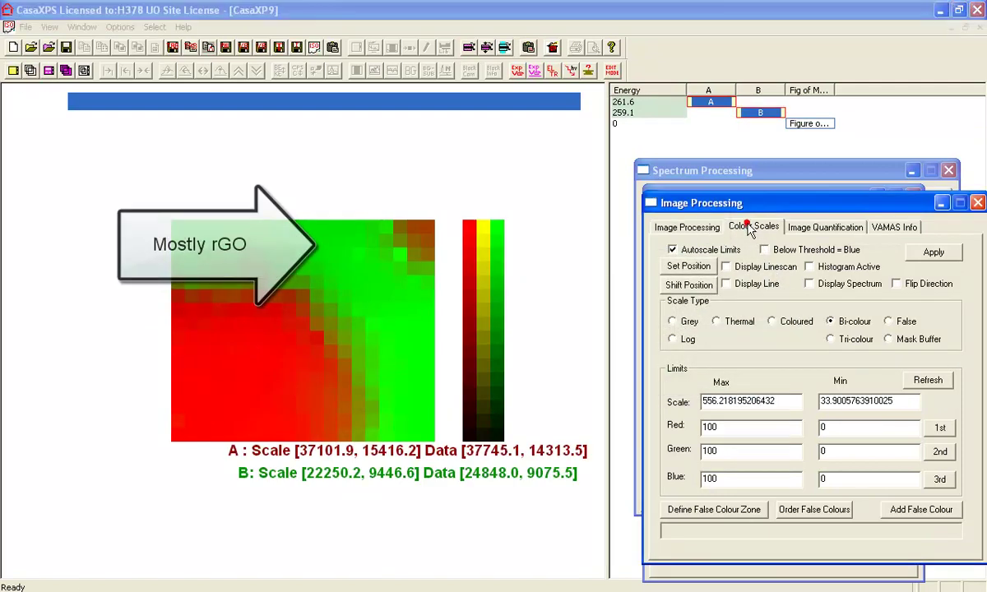
{"action": "left_click", "coordinate": [701, 228]}
- Enlarge the component images once with Increase Image and reselect cell B
{"action": "left_click", "coordinate": [691, 411]}
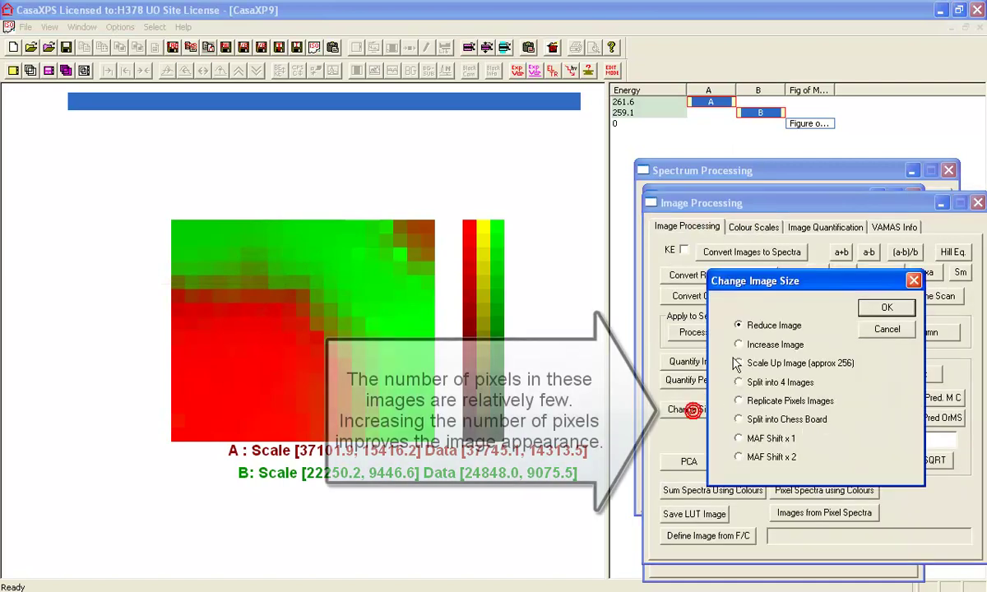
{"action": "left_click", "coordinate": [759, 347]}
{"action": "left_click", "coordinate": [887, 308]}
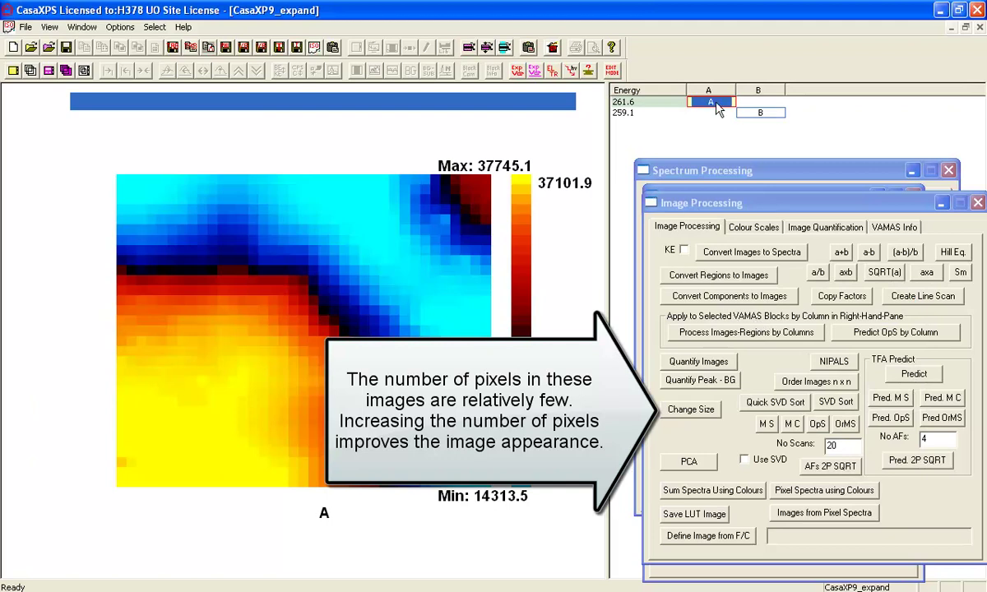
{"action": "left_click", "coordinate": [755, 116]}
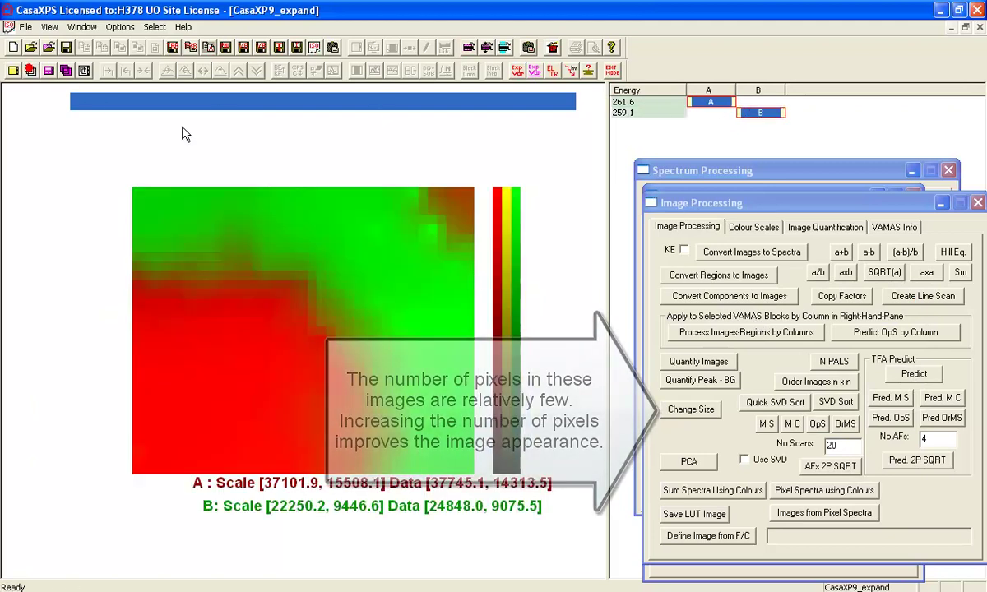
- Enlarge them a second time, creating CasaXP9_expand_expand, and reselect cell B
{"action": "left_click", "coordinate": [689, 411]}
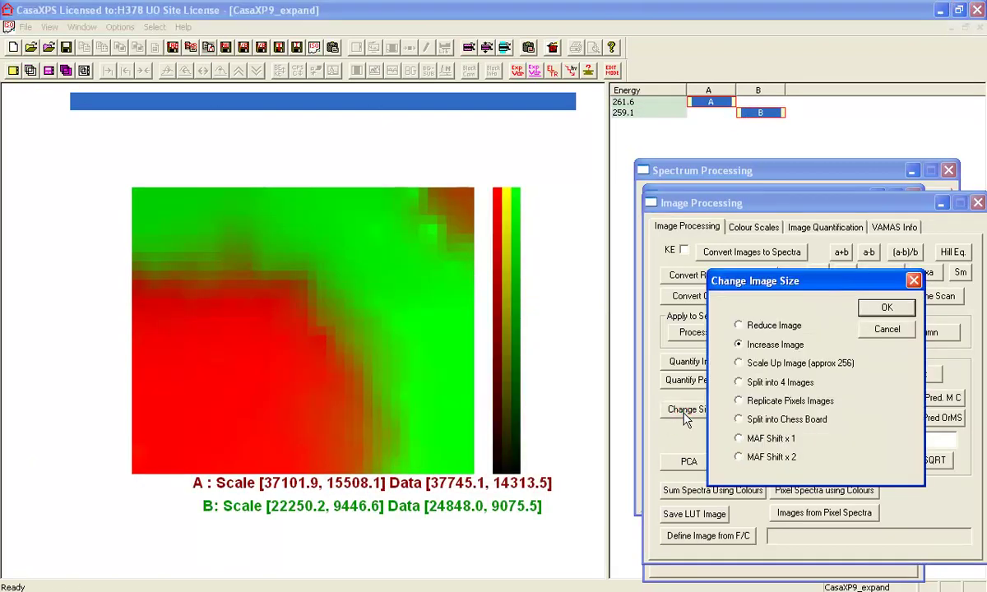
{"action": "left_click", "coordinate": [883, 309]}
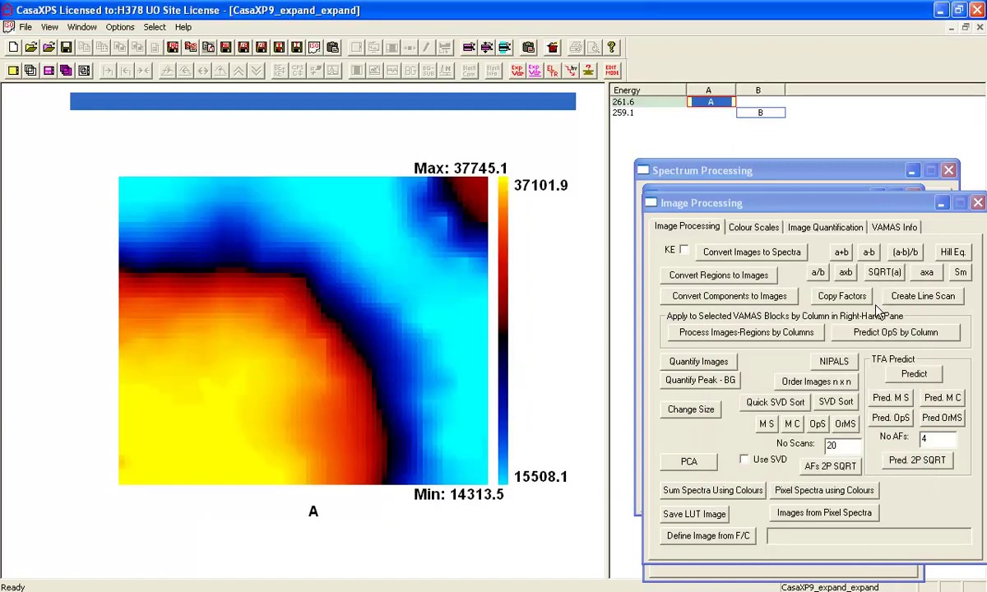
{"action": "left_click", "coordinate": [760, 115]}
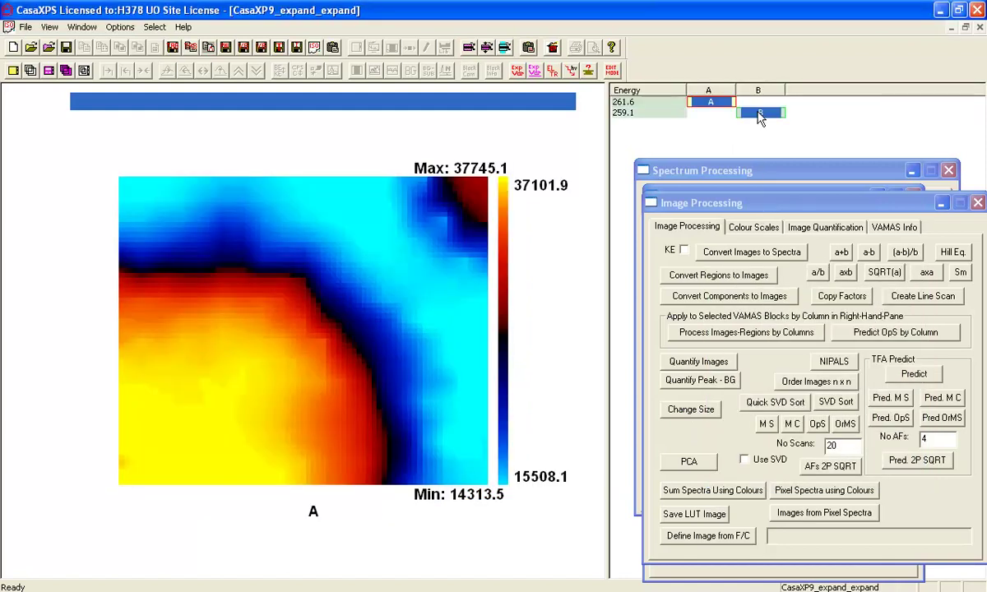
- Set the page tile format to 2 tiles arranged in columns
{"action": "left_click", "coordinate": [332, 47]}
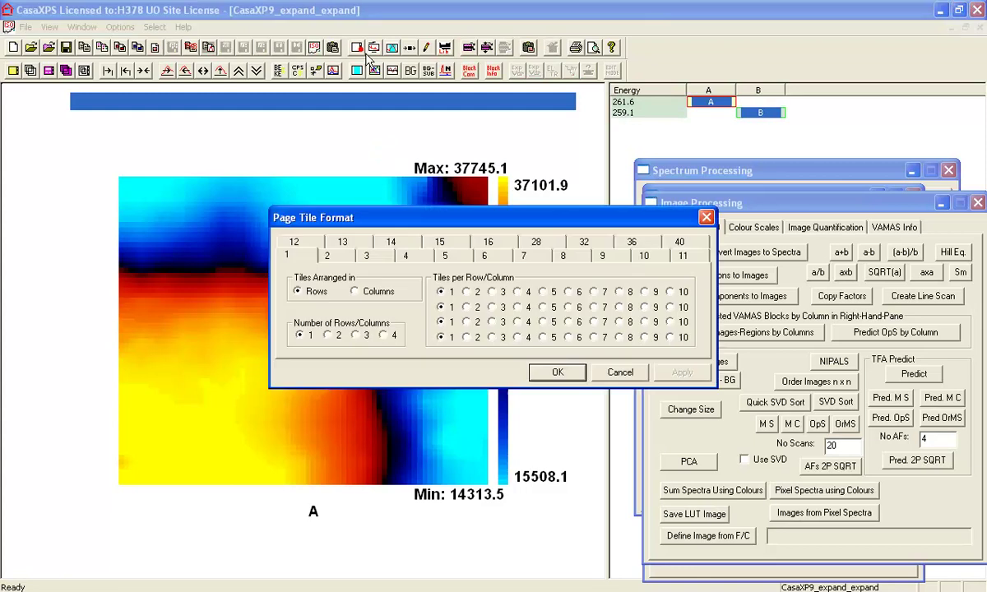
{"action": "left_click", "coordinate": [327, 255]}
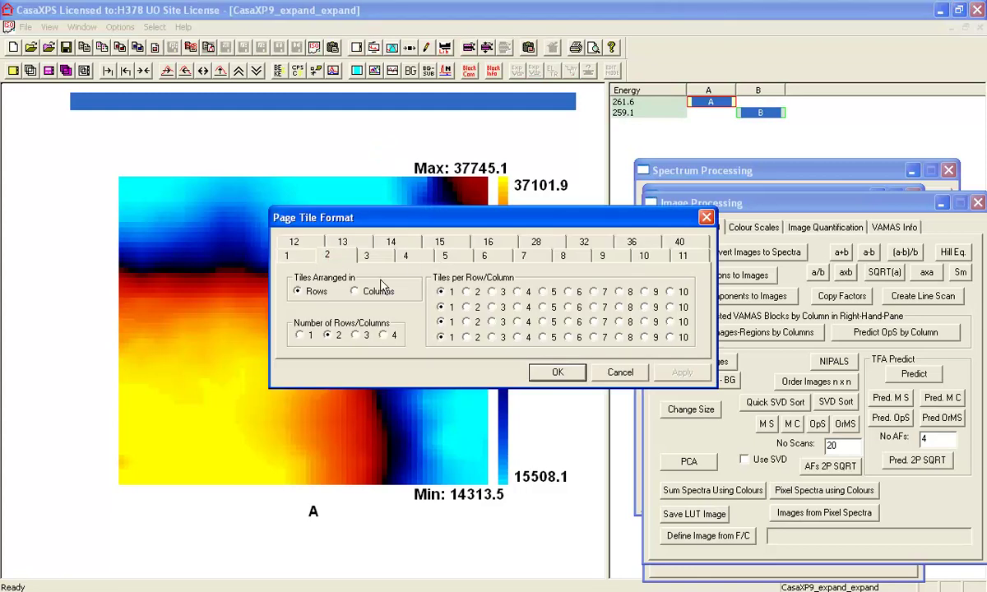
{"action": "left_click", "coordinate": [356, 292]}
{"action": "left_click", "coordinate": [558, 371]}
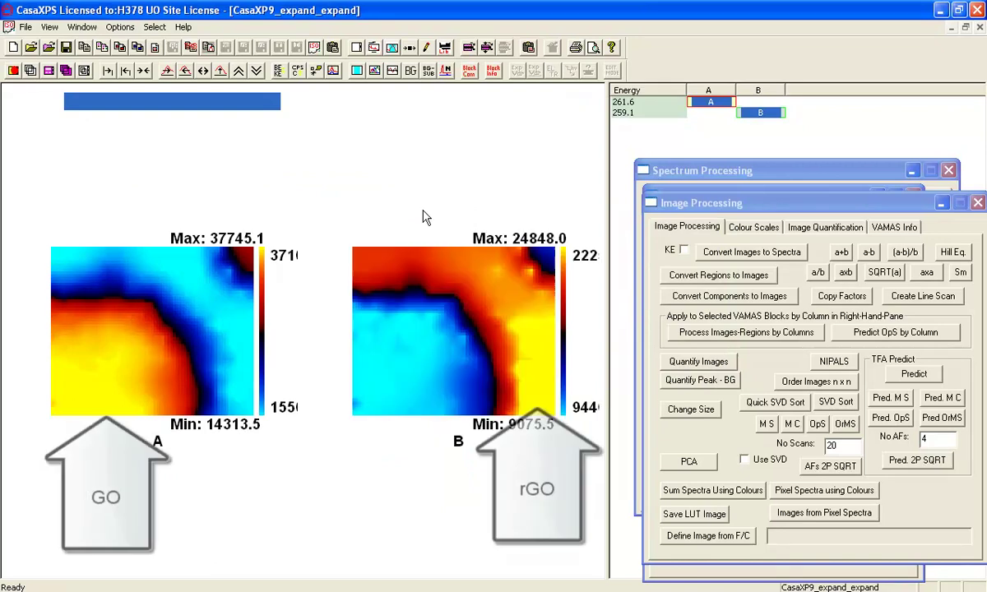
- Close the Image Processing, Quantification Parameters and Spectrum Processing windows
{"action": "left_click", "coordinate": [977, 203]}
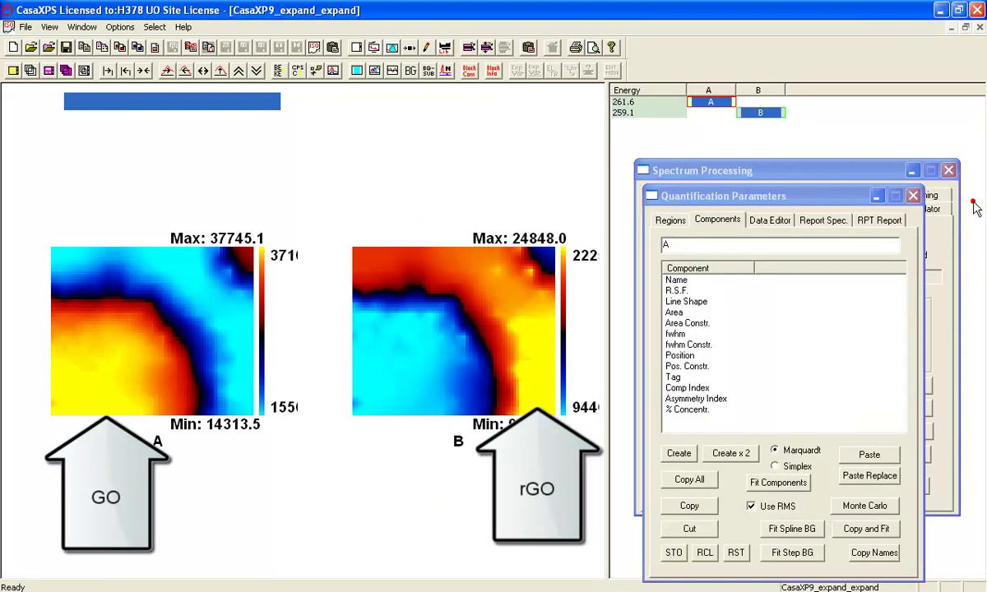
{"action": "left_click", "coordinate": [960, 192]}
{"action": "left_click", "coordinate": [948, 171]}
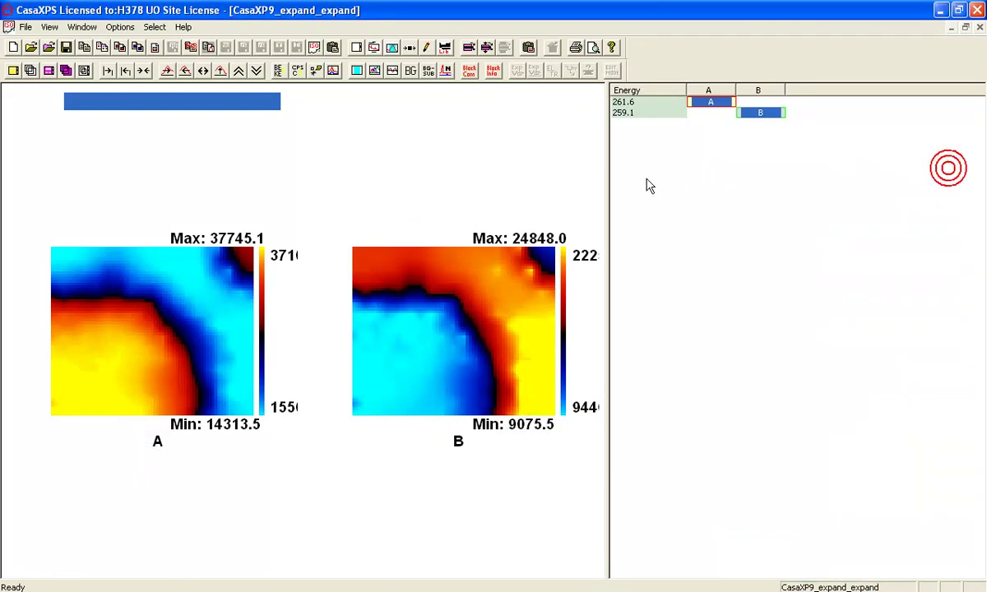